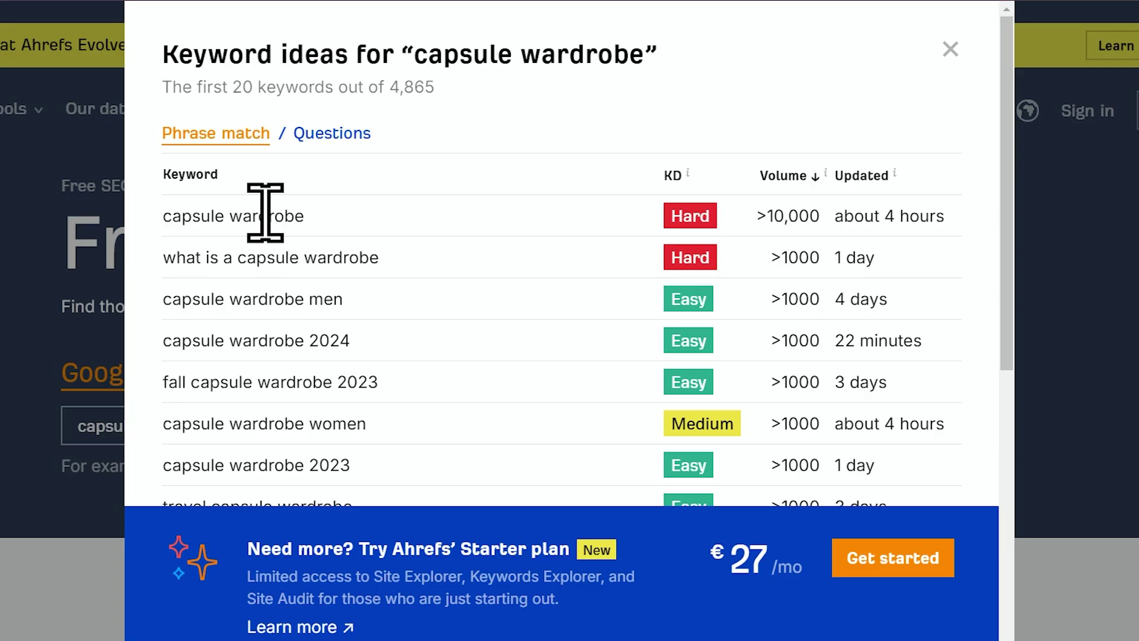
pyautogui.tripleClick(265, 215)
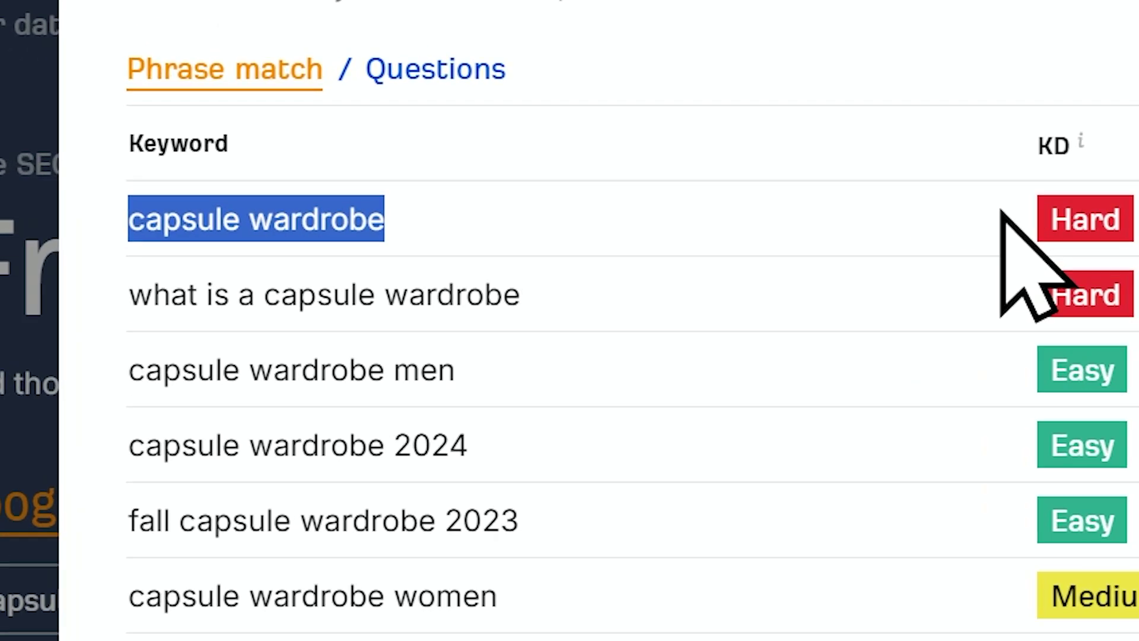
pyautogui.click(856, 432)
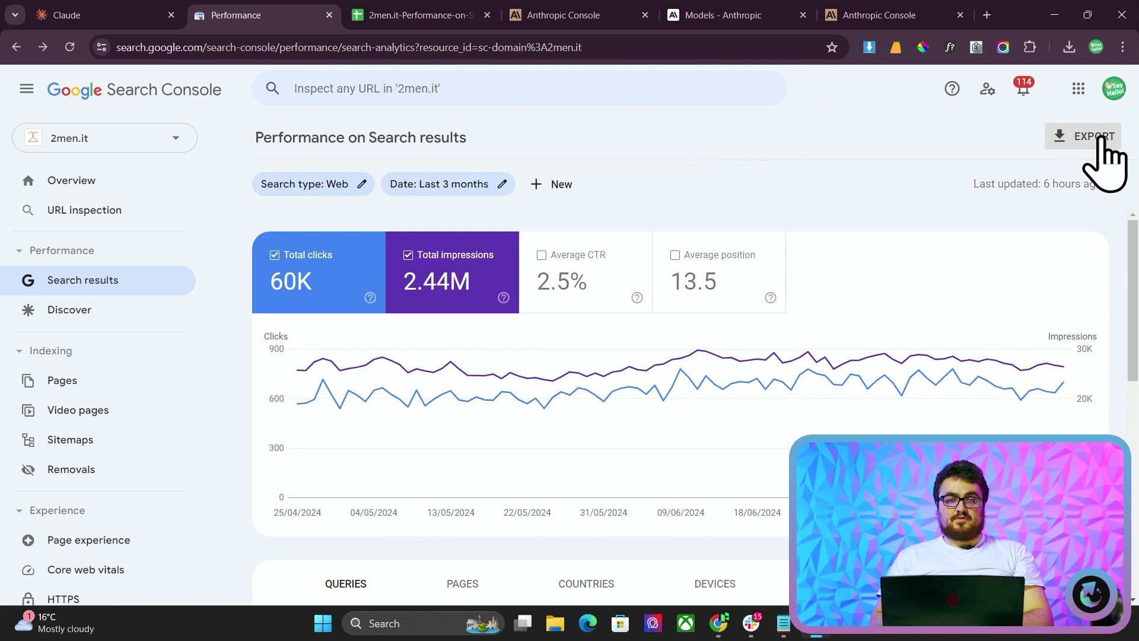
# Export the 2men.it search performance report to Google Sheets and close the older spreadsheet tab.
pyautogui.click(1098, 138)
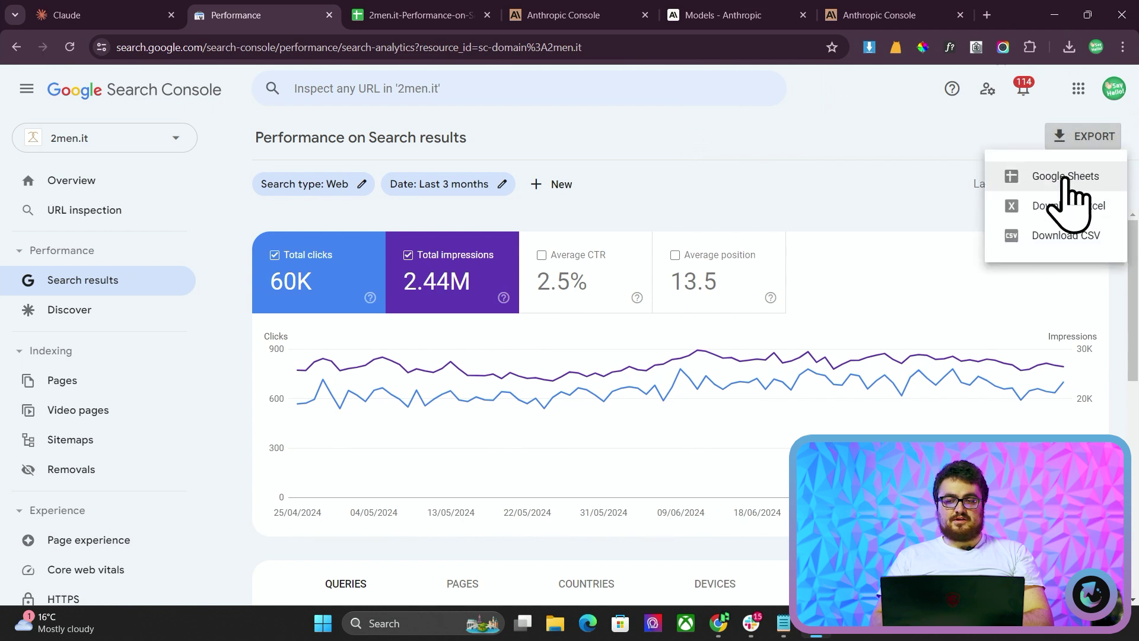
pyautogui.click(1065, 177)
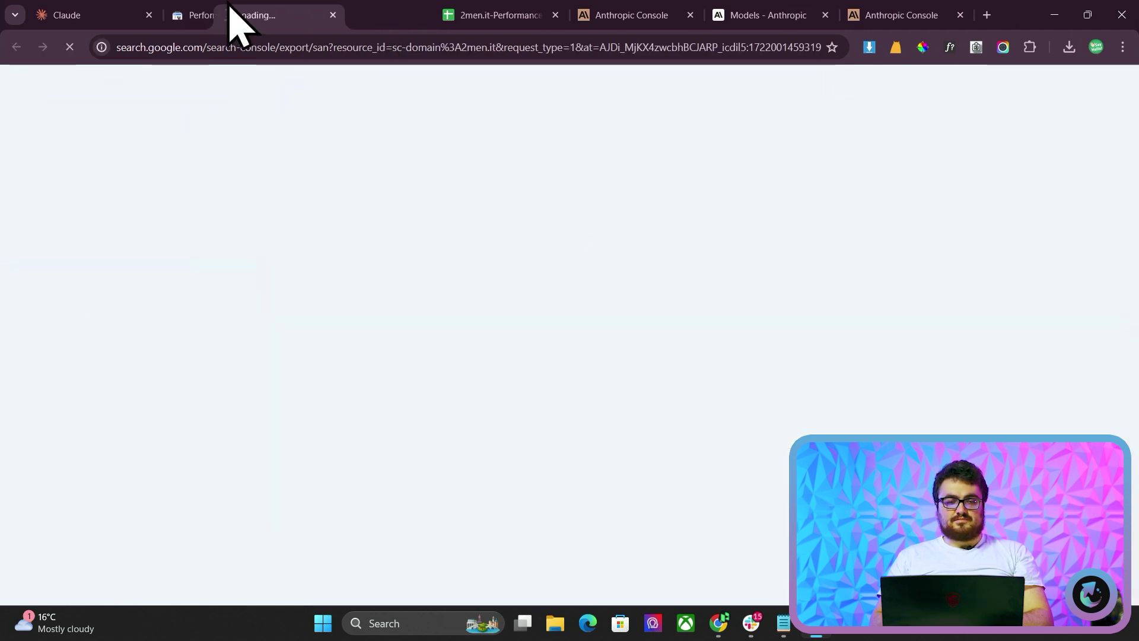
pyautogui.click(556, 15)
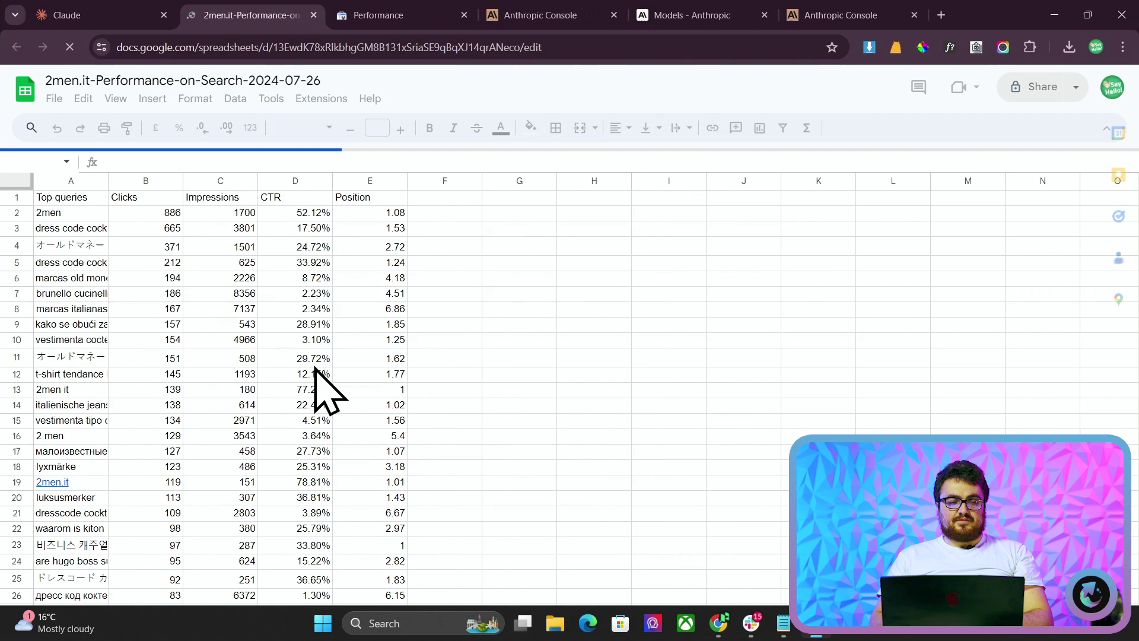
# Look through the exported queries, open the Pages sheet and widen column A to show the page URLs.
pyautogui.scroll(-10, 320, 392)
pyautogui.scroll(-20, 321, 392)
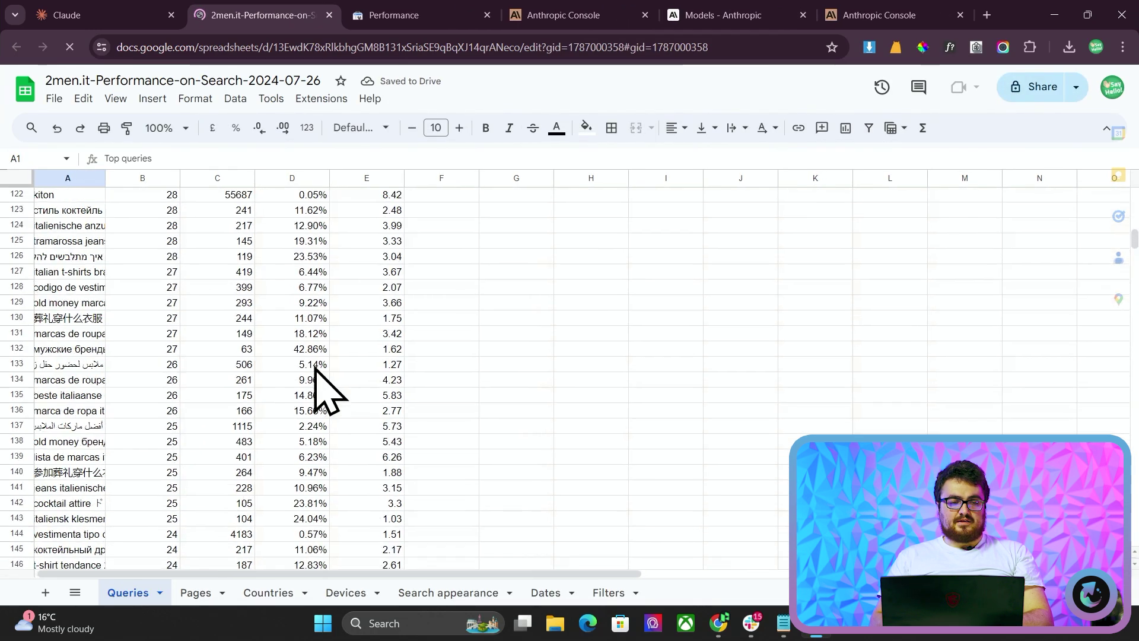
pyautogui.scroll(-20, 323, 392)
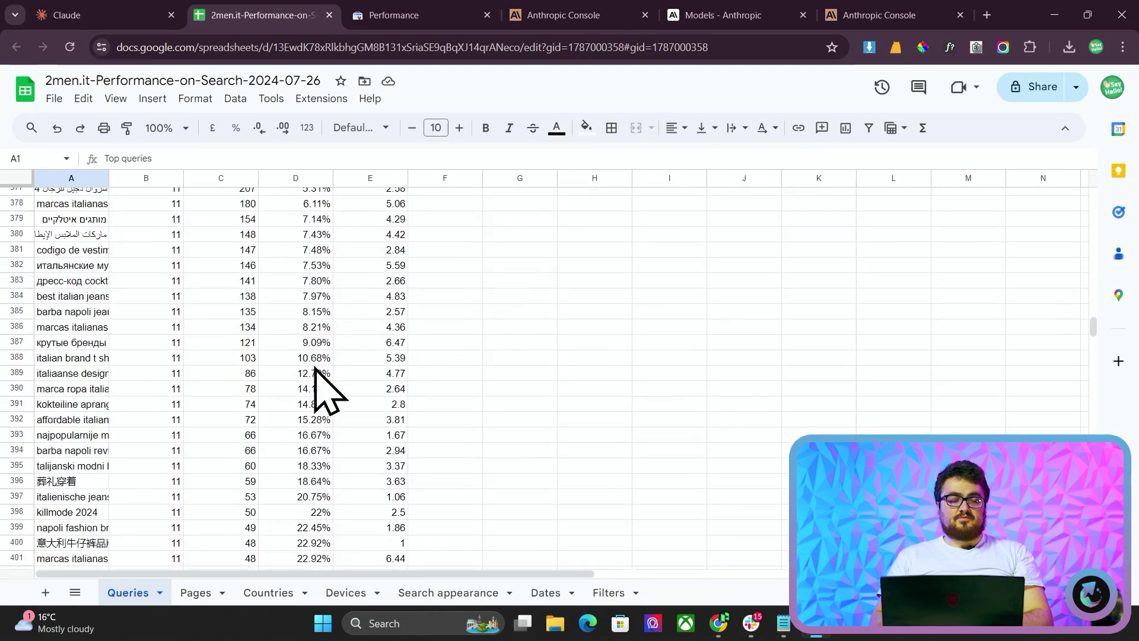
pyautogui.click(196, 592)
pyautogui.scroll(-10, 386, 420)
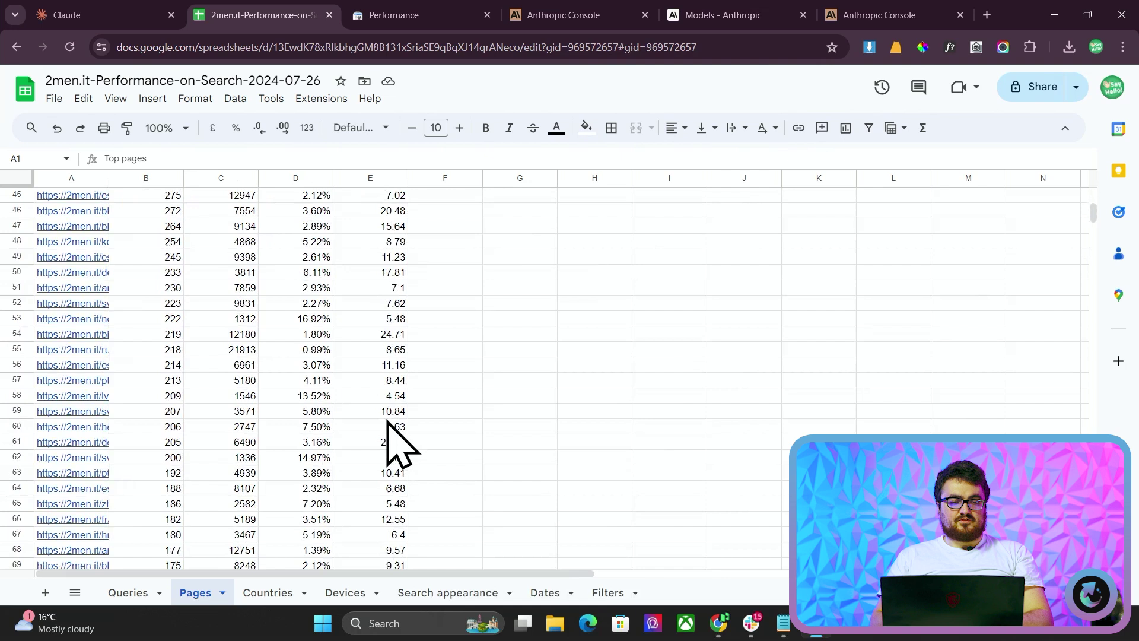
pyautogui.scroll(3, 102, 216)
pyautogui.moveTo(109, 178); pyautogui.dragTo(237, 233)
pyautogui.moveTo(236, 180); pyautogui.dragTo(402, 214)
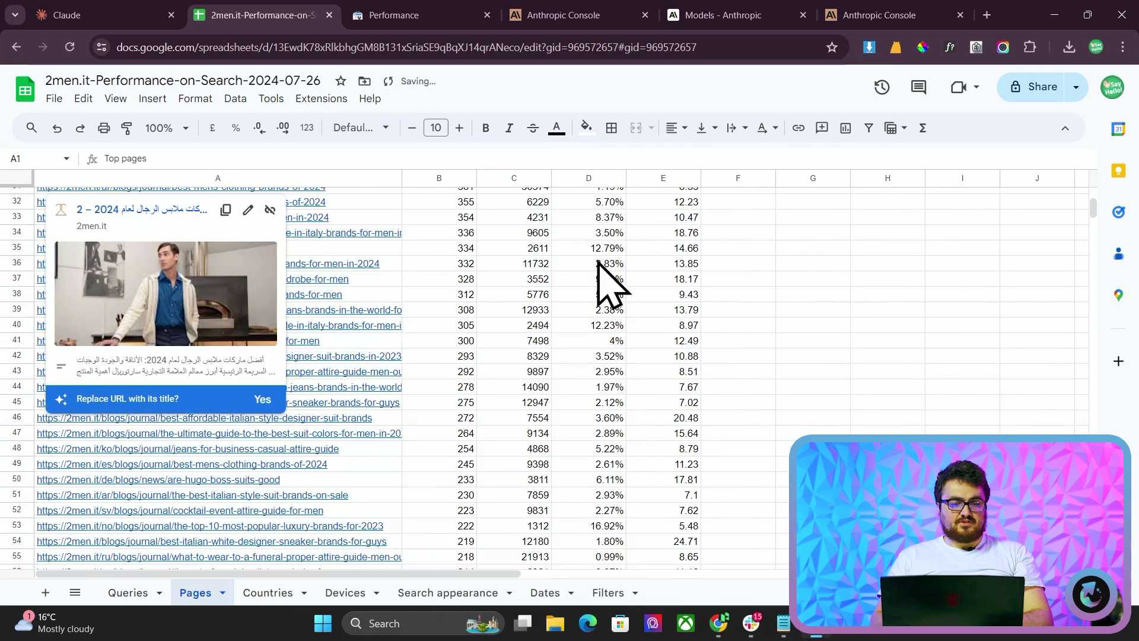
pyautogui.click(652, 326)
pyautogui.scroll(10, 887, 363)
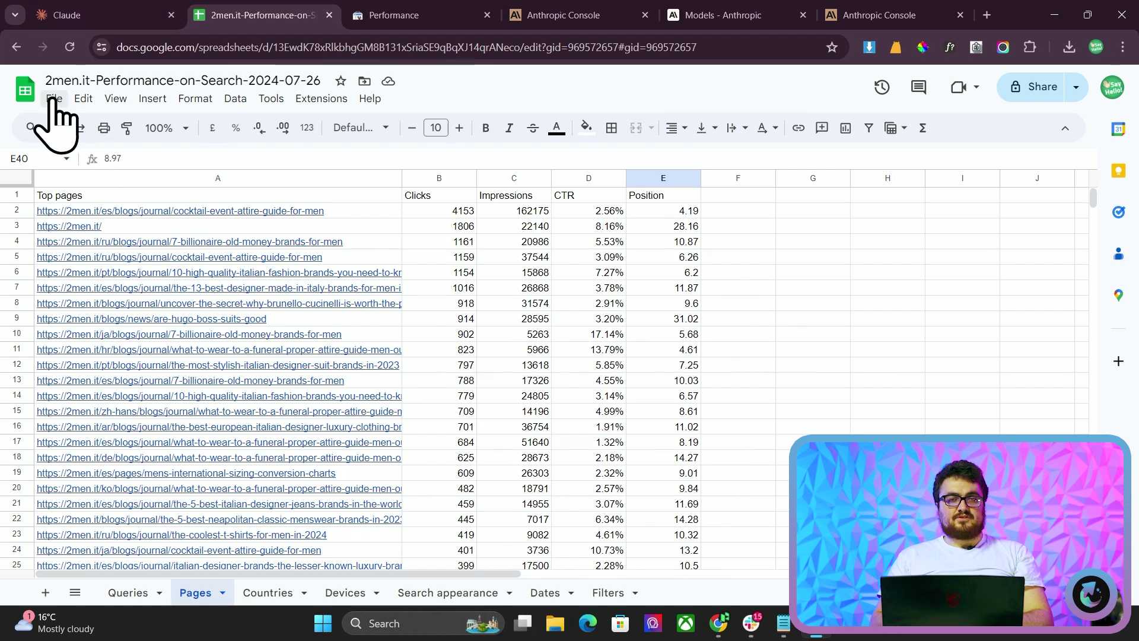
# Download the Pages sheet as a comma-separated values file, saving it as "2men.it-Performance-on-Search-2024-07-26 - Pages (1)" in Downloads.
pyautogui.click(58, 100)
pyautogui.moveTo(114, 282)
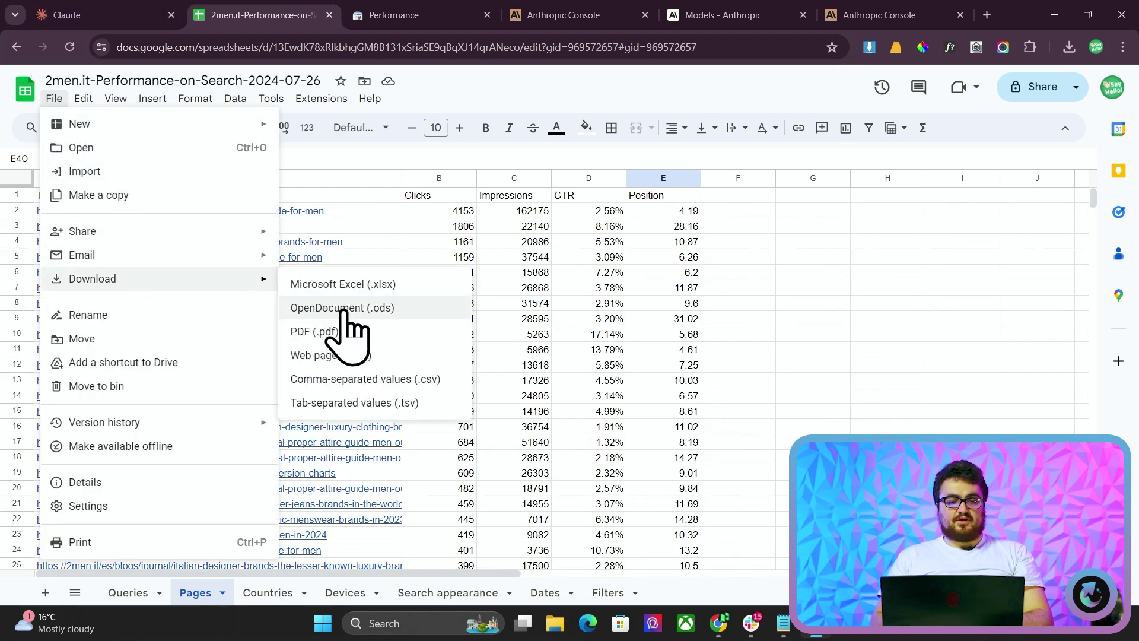
pyautogui.click(338, 381)
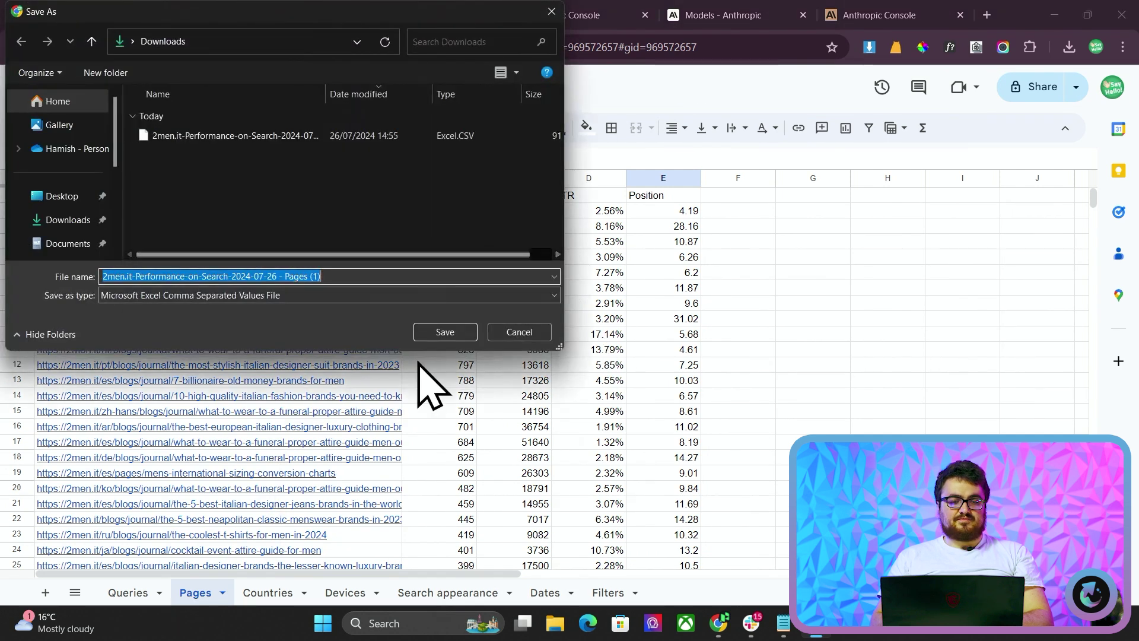
pyautogui.click(446, 331)
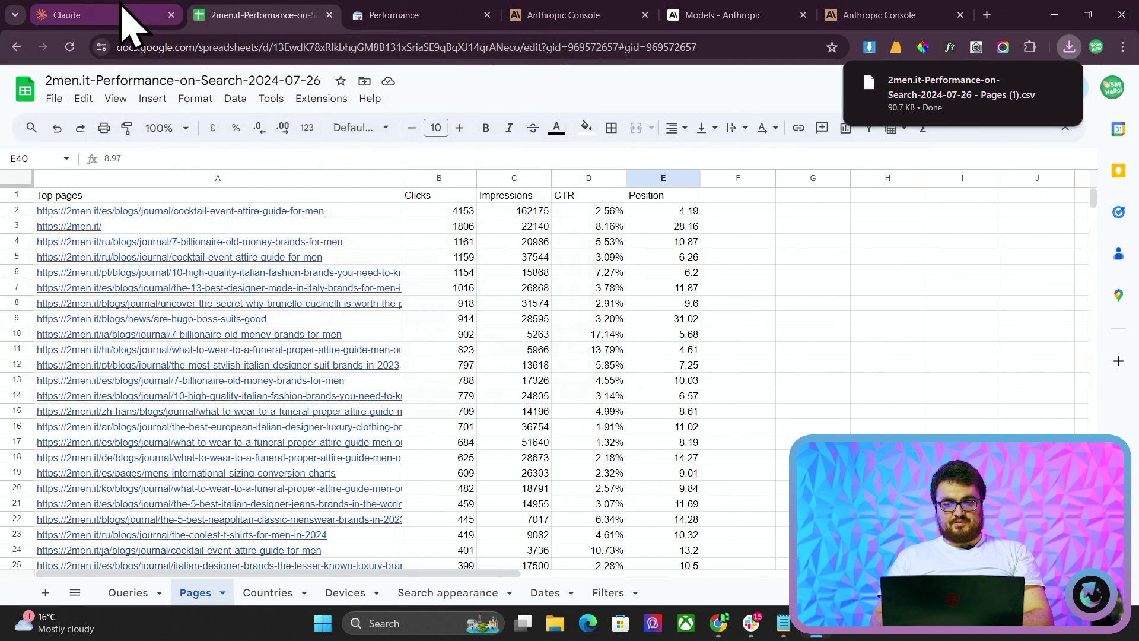
# Switch to Claude and write a prompt to visualise the data, identify the business's best blog post topics, and make a React app using only supported libraries.
pyautogui.click(122, 14)
pyautogui.write('take this data and help make it visual. I want you to help me identify which blog post topics are working best for this business.')
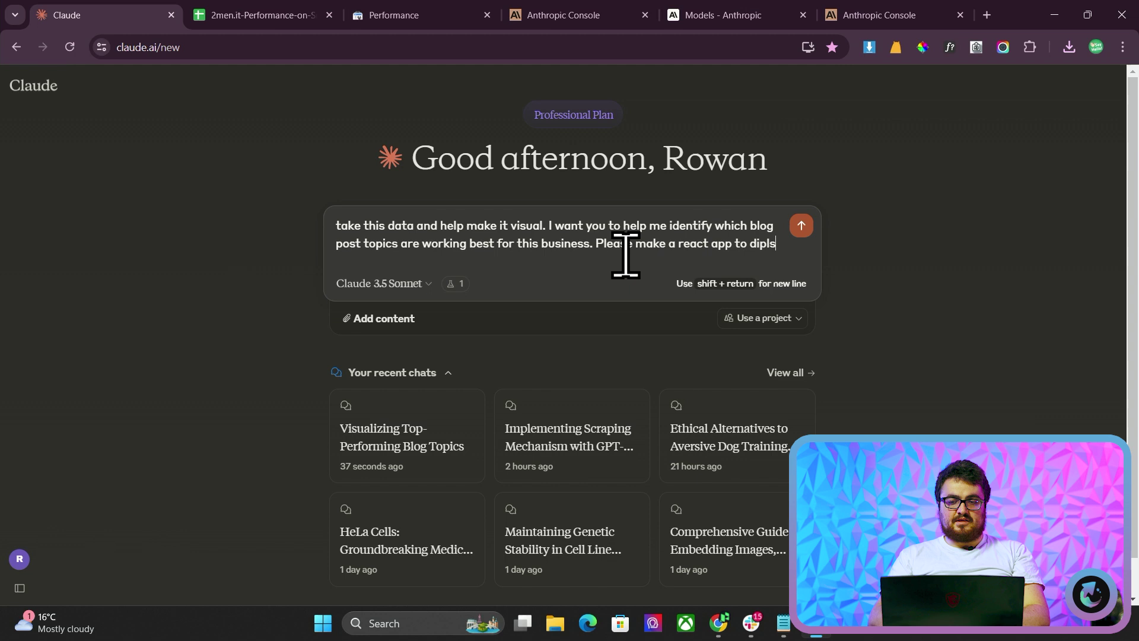
pyautogui.write('nd')
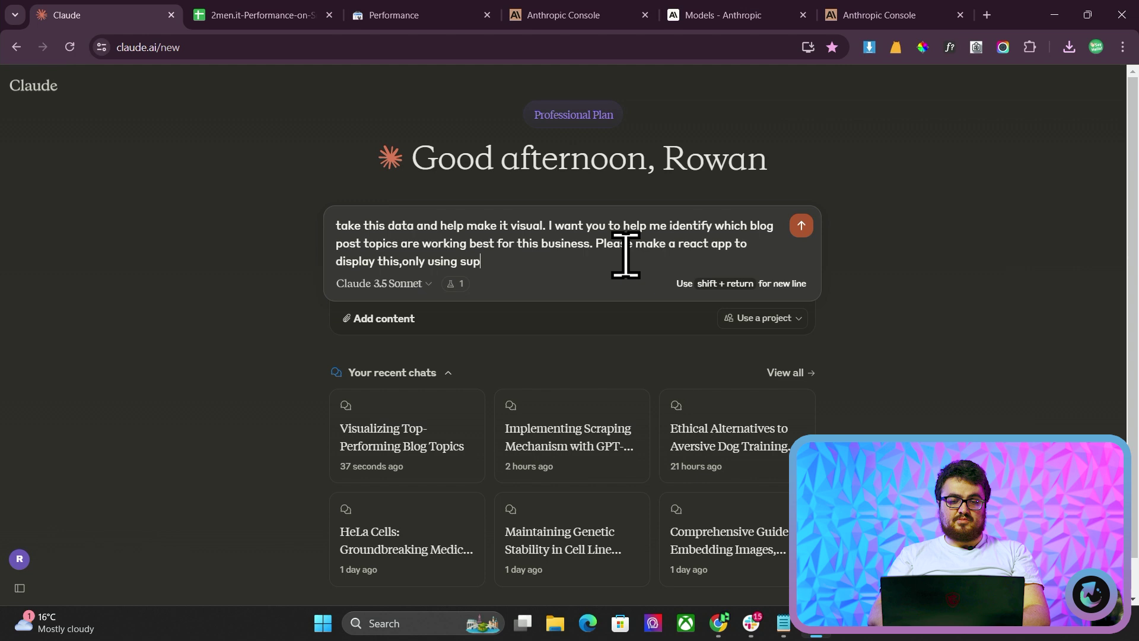
pyautogui.hotkey('shift', 'Return')
pyautogui.hotkey('shift', 'Return')
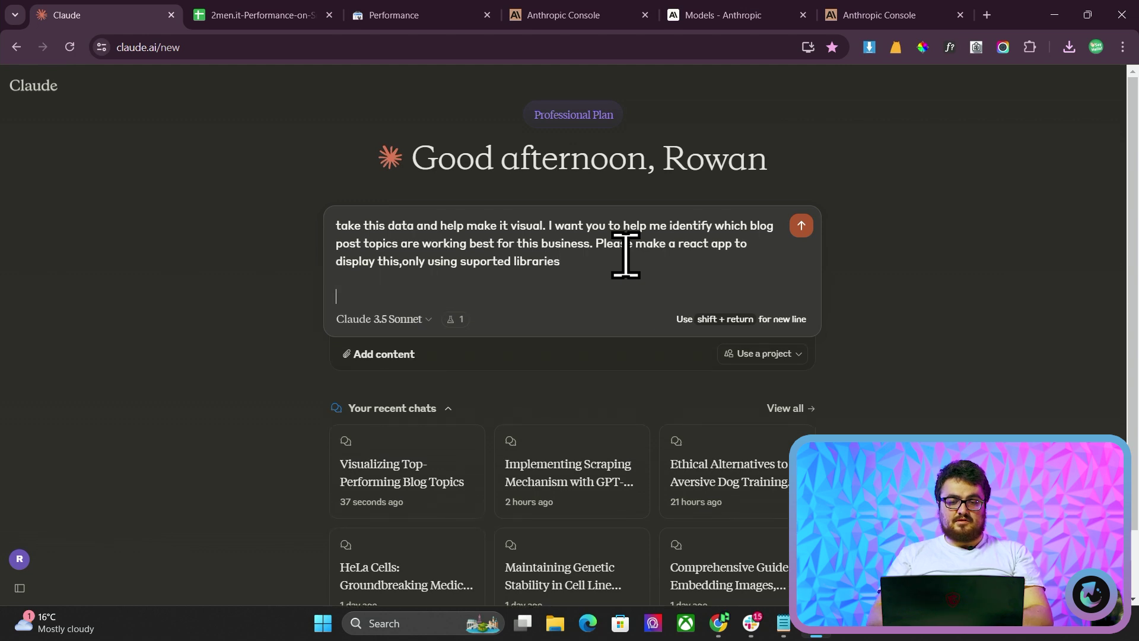
# Attach the downloaded "2men.it-Performance-on-Search-2024-07-26 - Pages (1).csv" file to the prompt and send it.
pyautogui.click(400, 354)
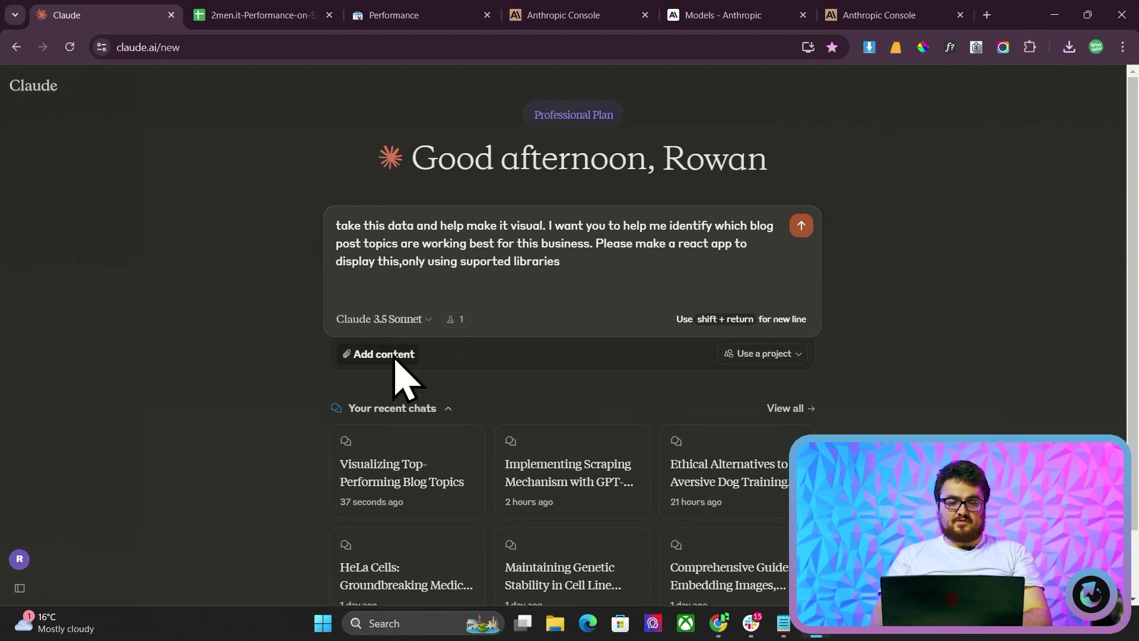
pyautogui.press('Escape')
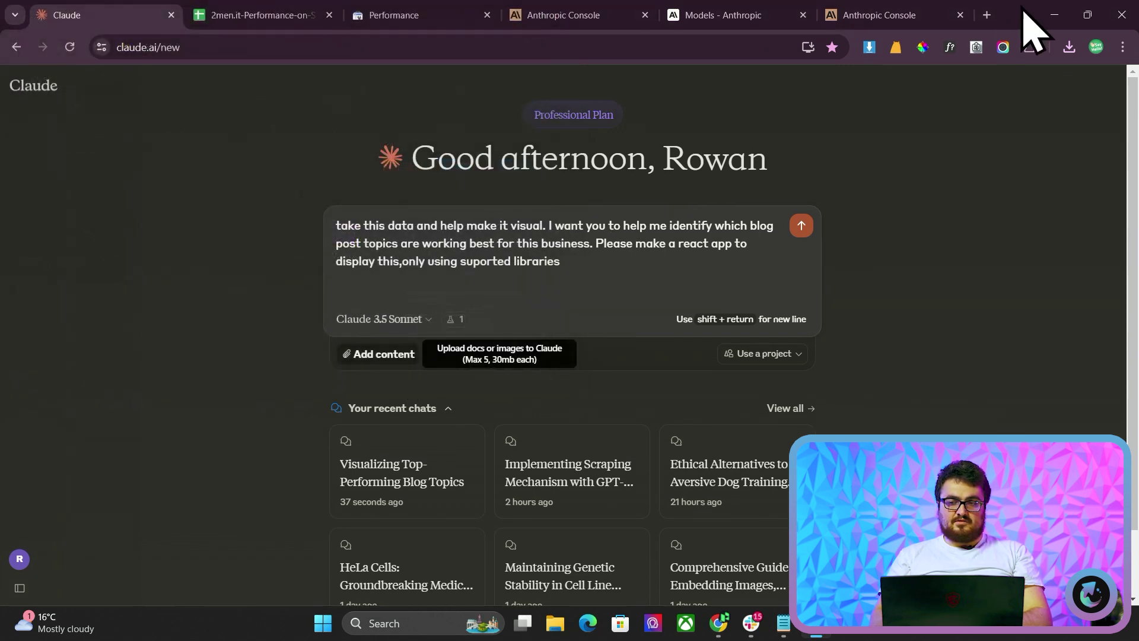
pyautogui.click(1069, 47)
pyautogui.moveTo(1038, 128); pyautogui.dragTo(494, 344)
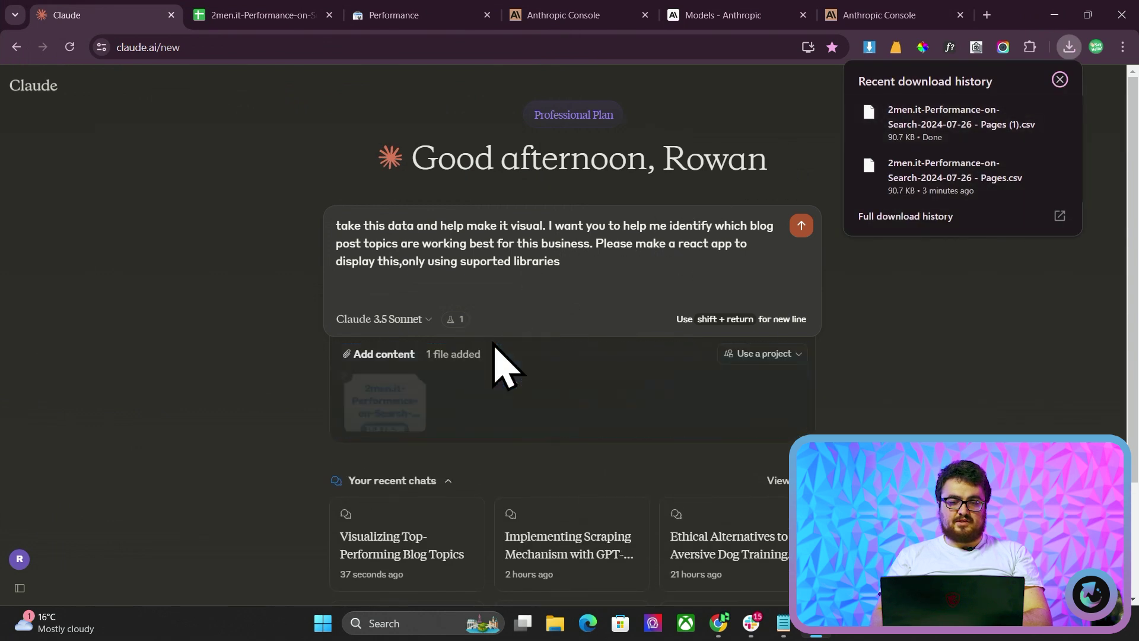
pyautogui.click(636, 279)
pyautogui.press('Return')
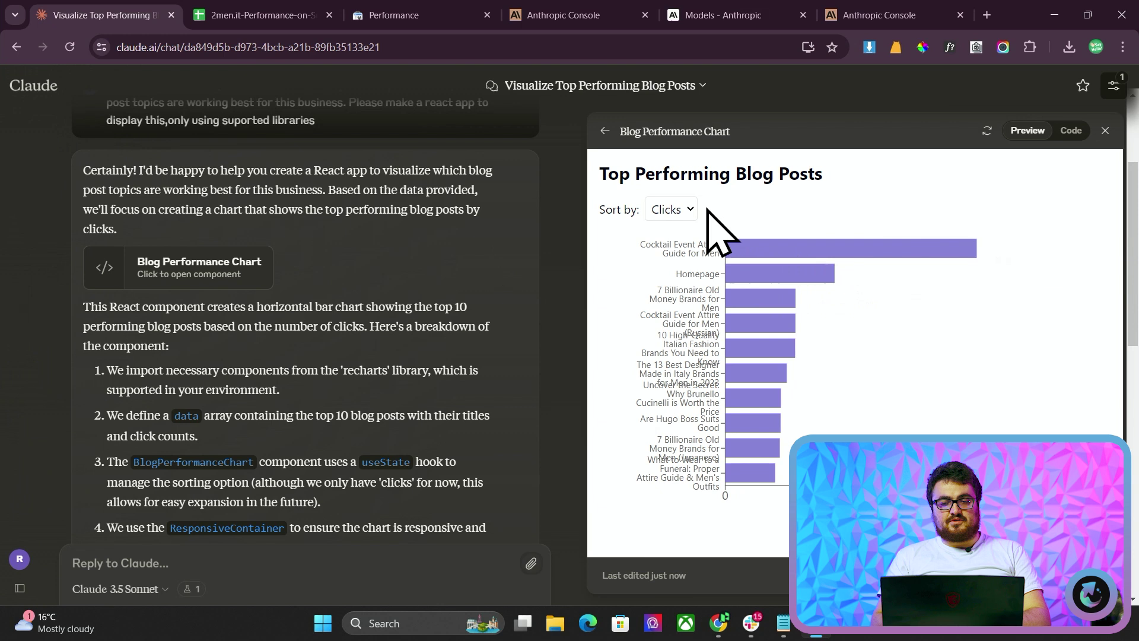
# Check the sorting options of the generated blog performance chart and read Claude's explanation through to the end.
pyautogui.click(688, 211)
pyautogui.click(682, 229)
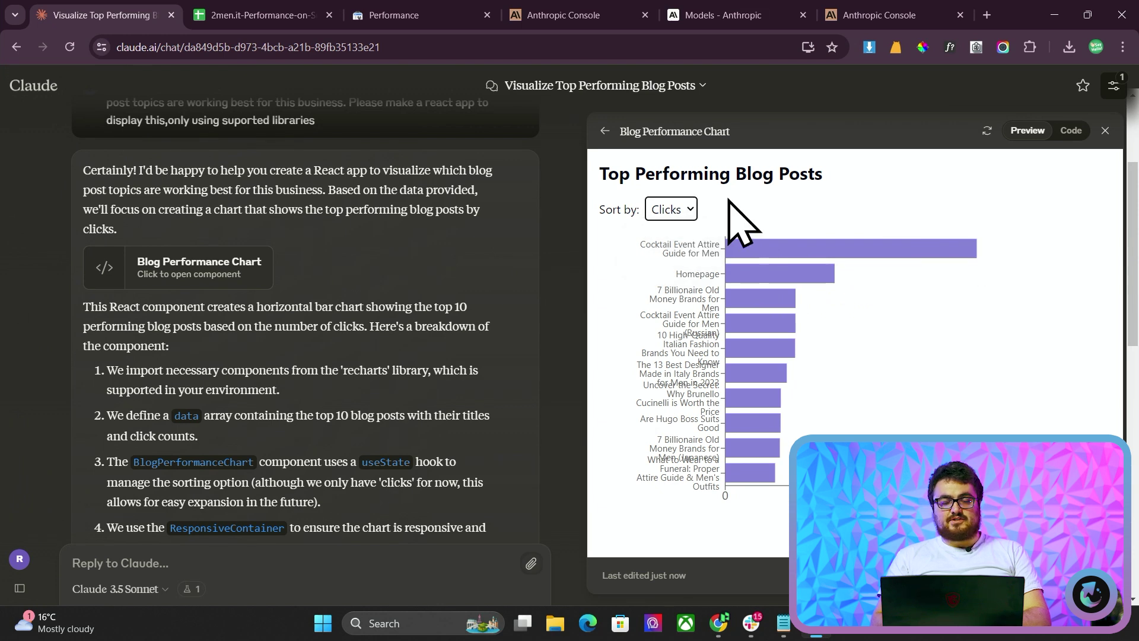
pyautogui.moveTo(781, 308)
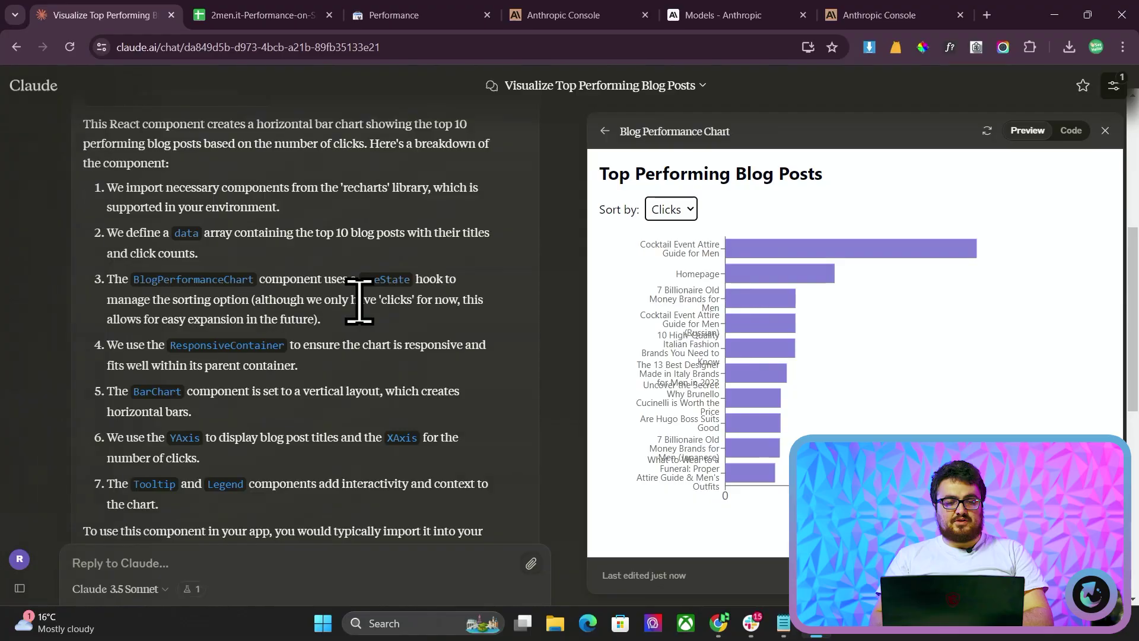
pyautogui.scroll(-3, 359, 302)
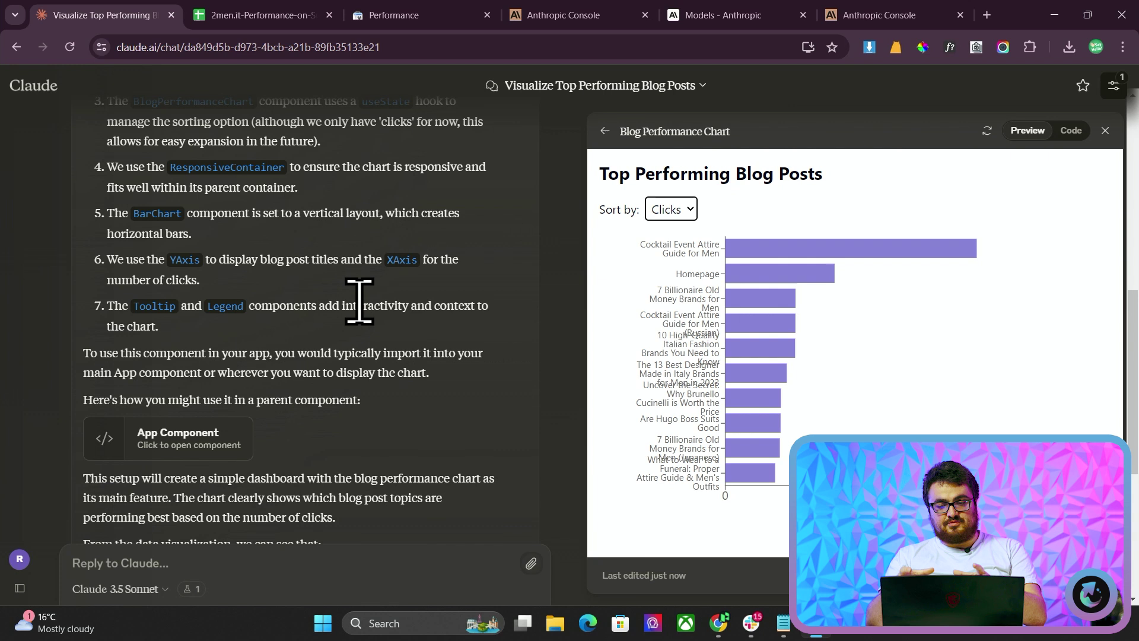
pyautogui.scroll(-3, 360, 303)
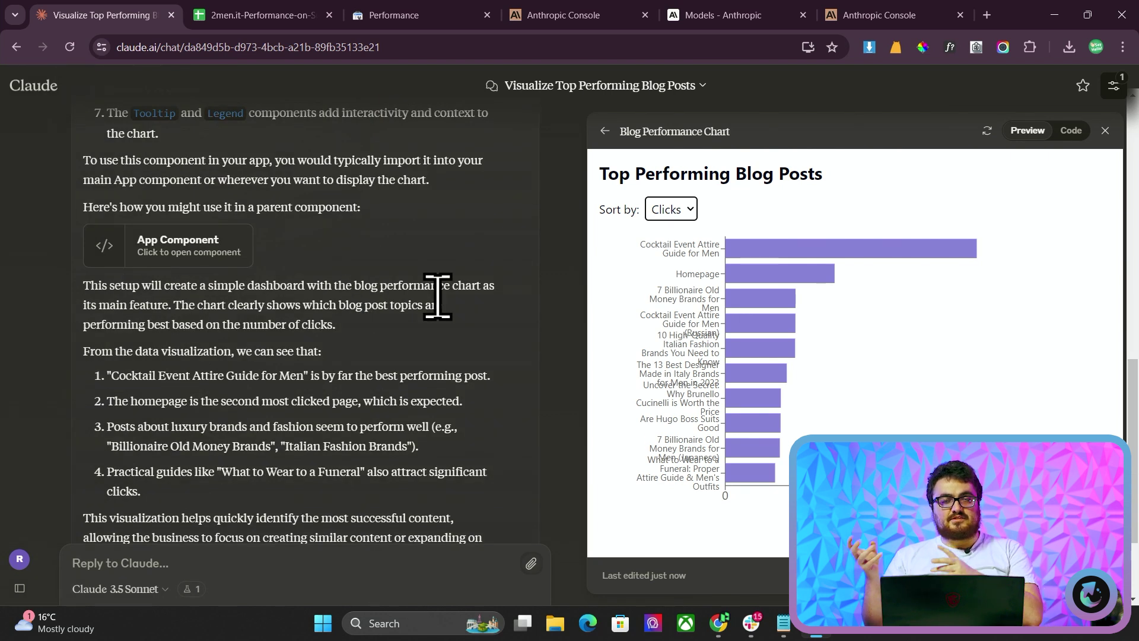
pyautogui.scroll(-2, 437, 297)
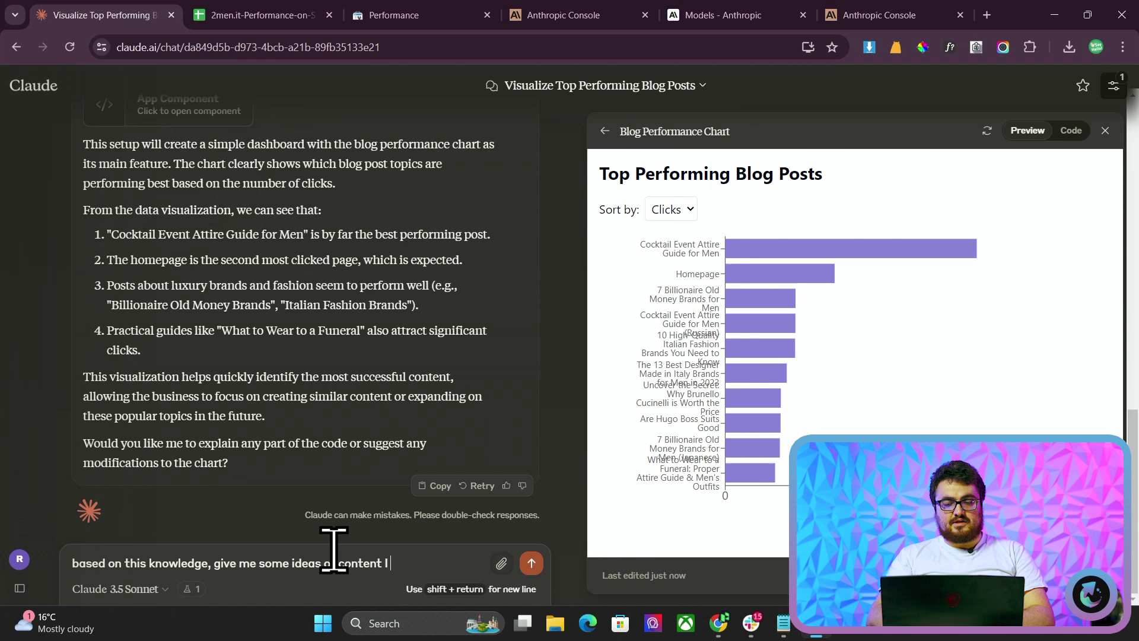
# Send the follow-up "based on this knowledge, give me some ideas of content I could make for this business".
pyautogui.write('r this bu')
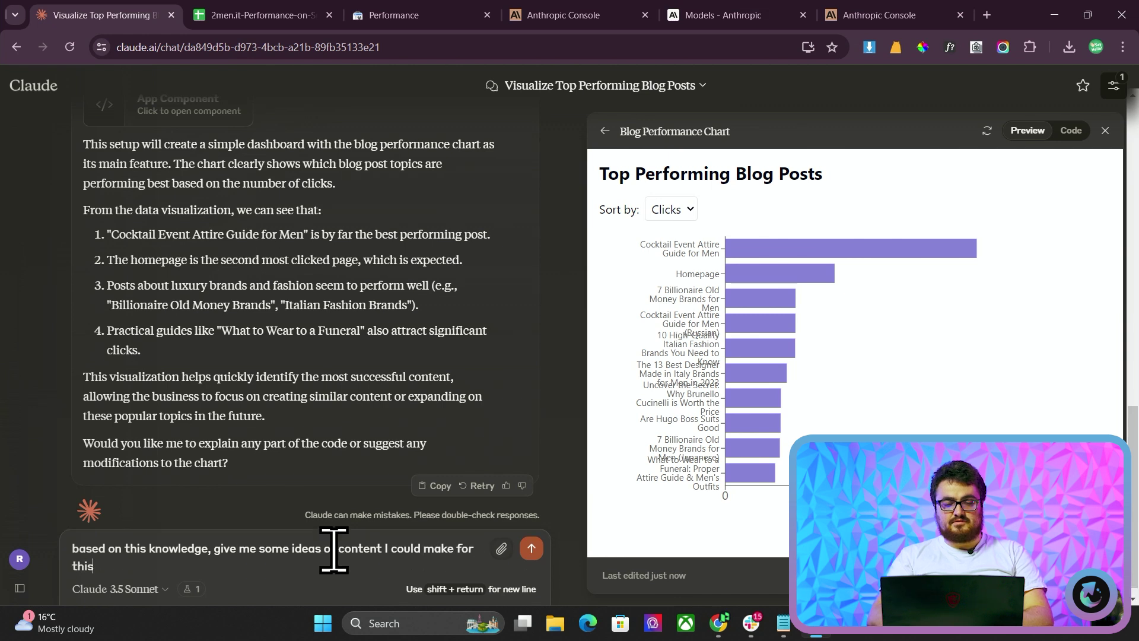
pyautogui.write('sines')
pyautogui.press('Return')
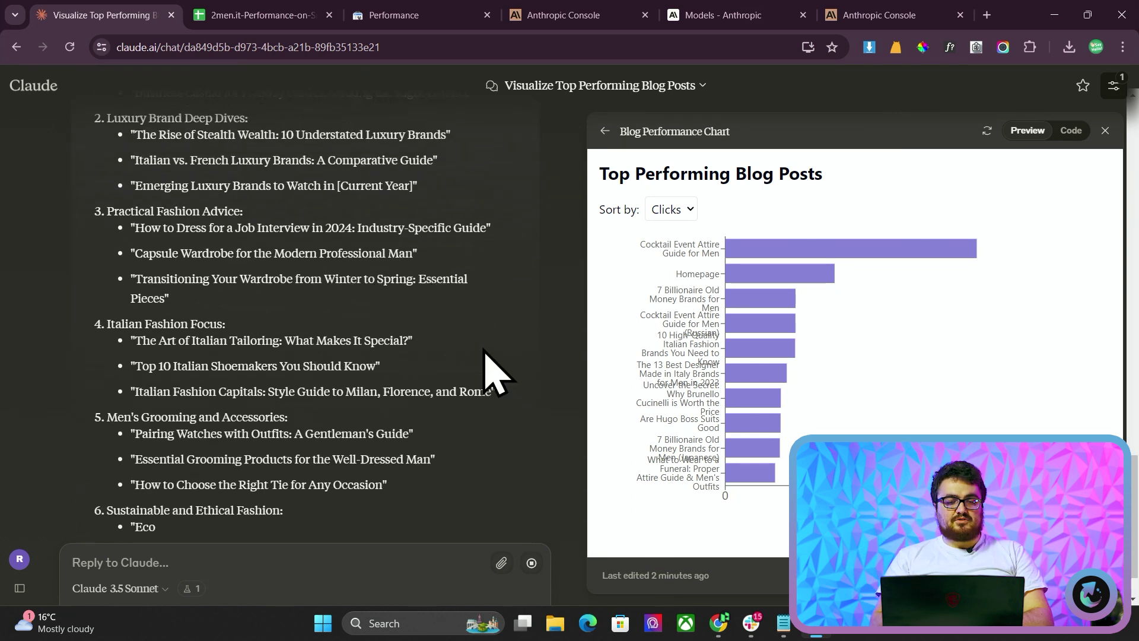
# Read through the suggested content ideas, from seasonal attire guides and luxury brands to practical fashion advice.
pyautogui.scroll(1, 491, 373)
pyautogui.scroll(2, 492, 373)
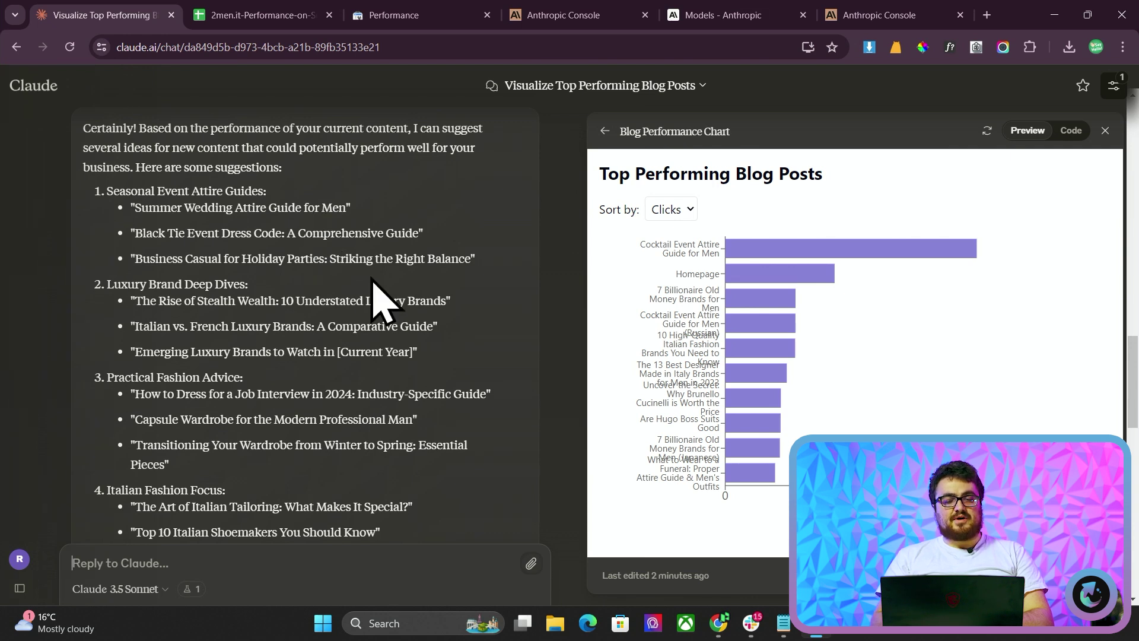
pyautogui.scroll(-1, 373, 280)
pyautogui.scroll(-1, 428, 286)
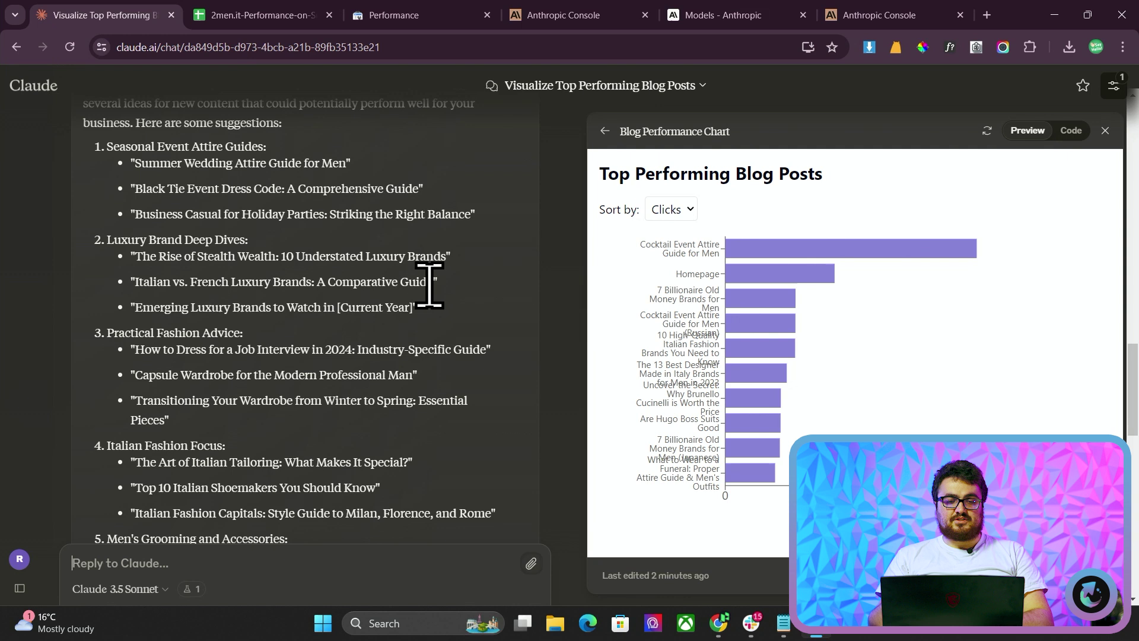
pyautogui.scroll(-1, 428, 286)
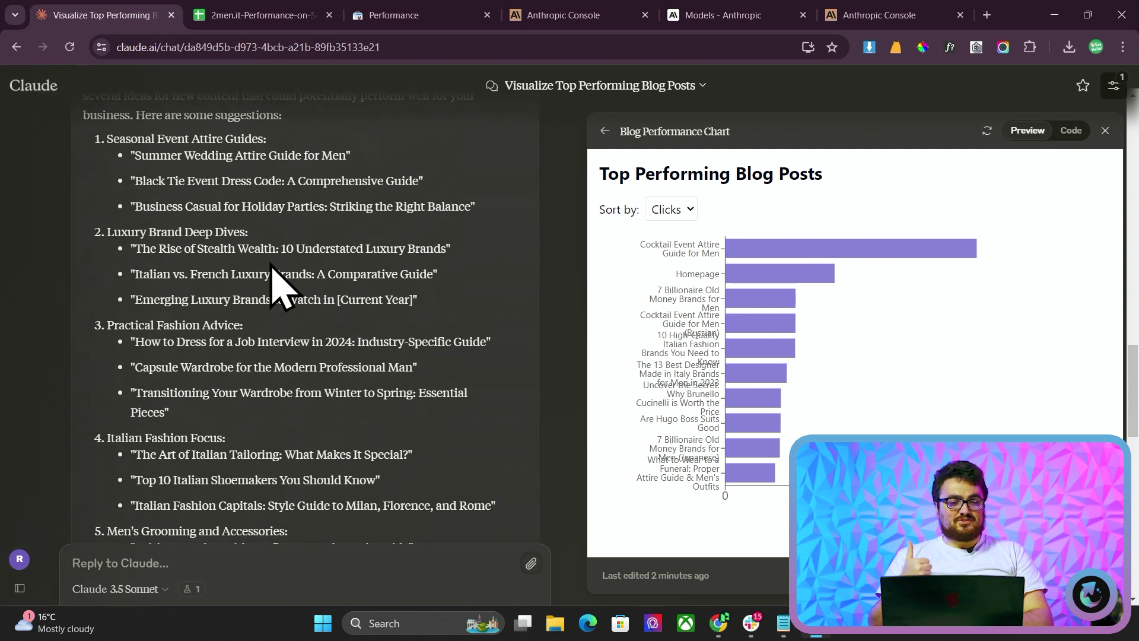
pyautogui.scroll(-2, 373, 255)
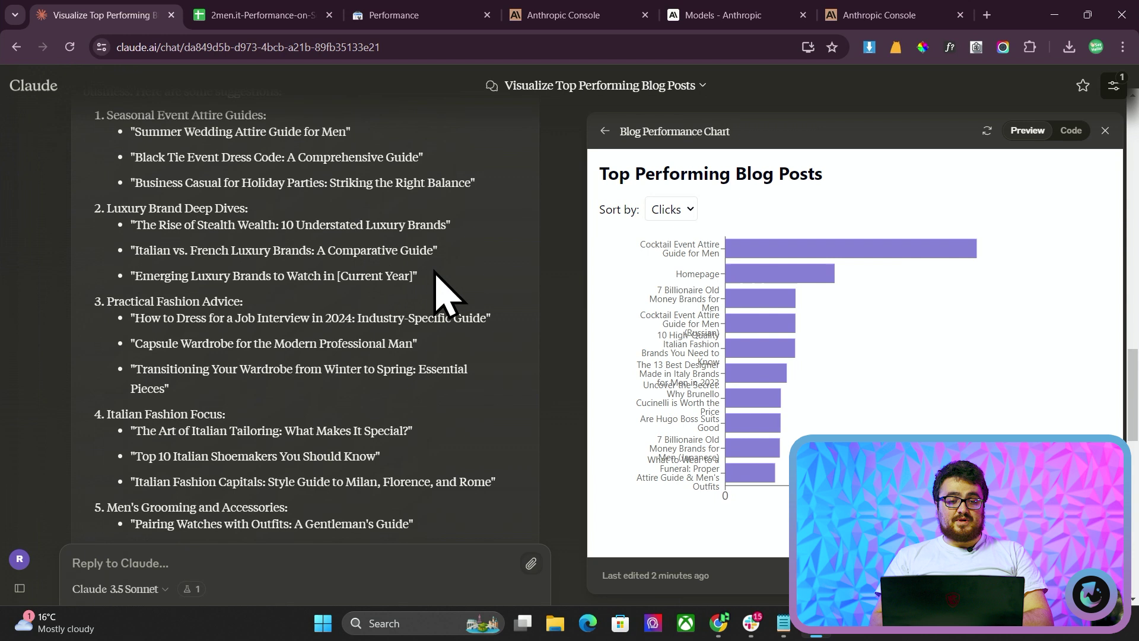
pyautogui.tripleClick(348, 275)
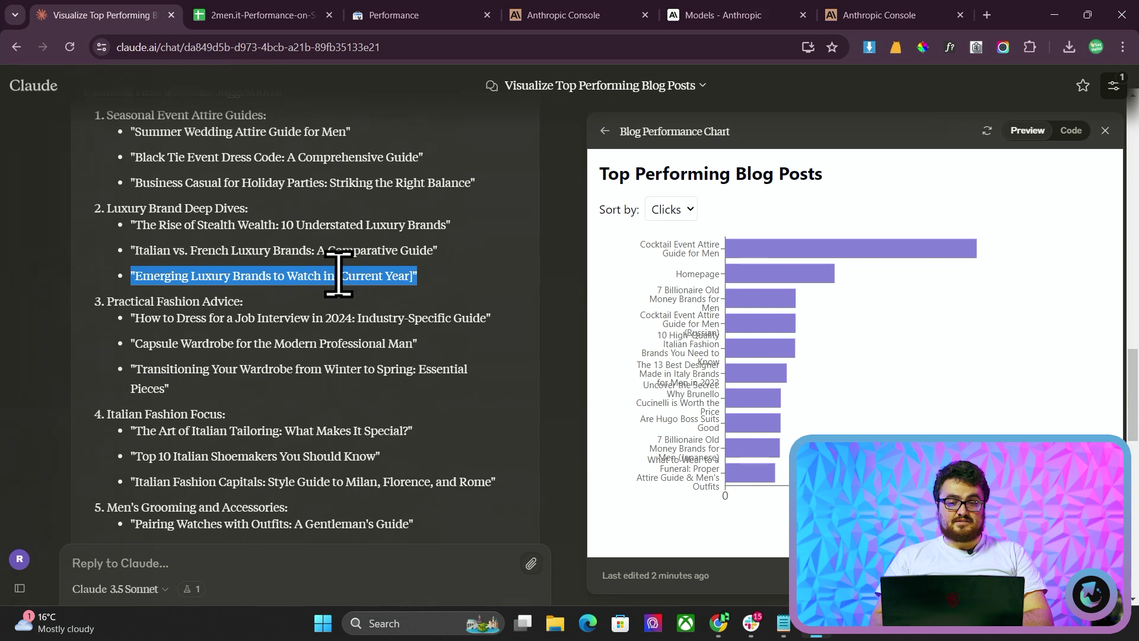
pyautogui.scroll(-1, 434, 310)
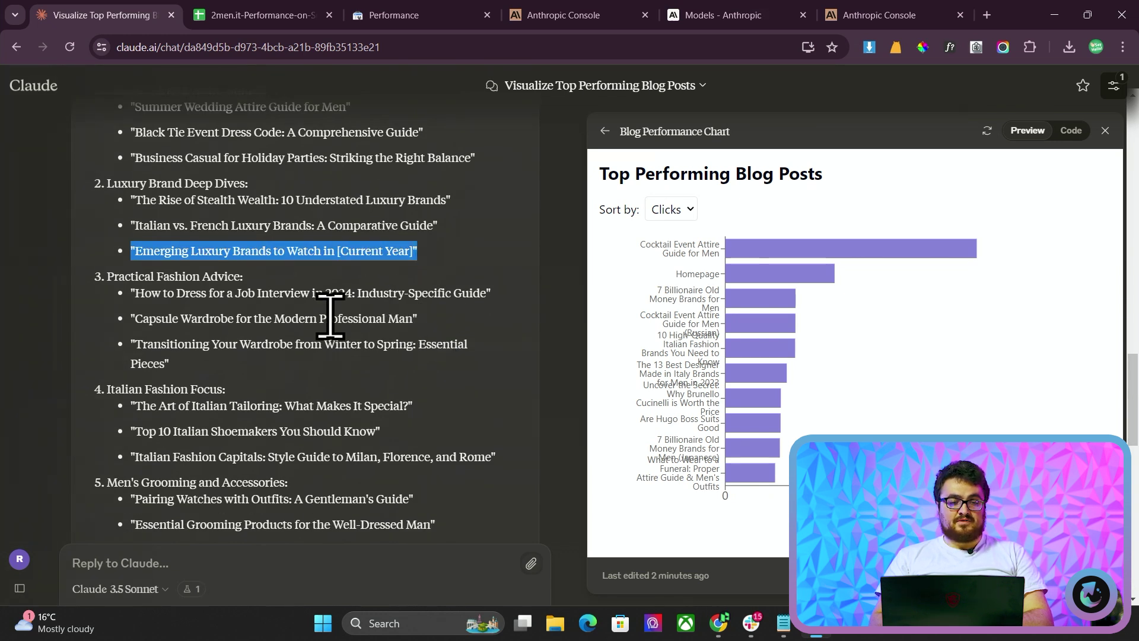
pyautogui.scroll(-1, 336, 326)
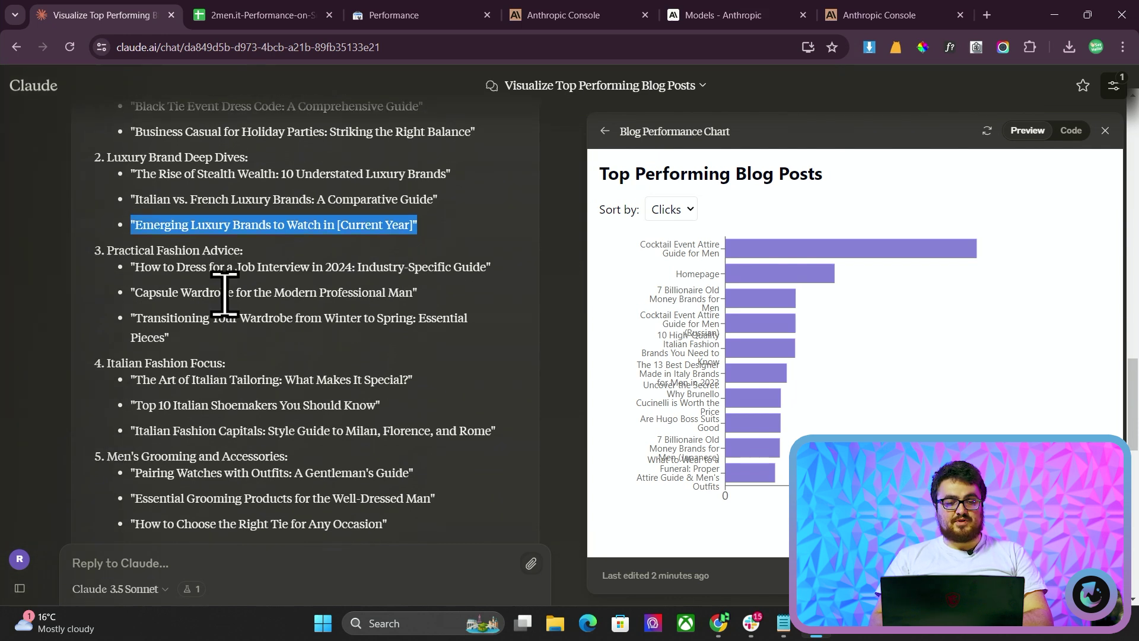
# Search Google for "ahrefs keyword generator" in a new browser tab and open Ahrefs' Free Keyword Generator.
pyautogui.click(987, 15)
pyautogui.write('google.com')
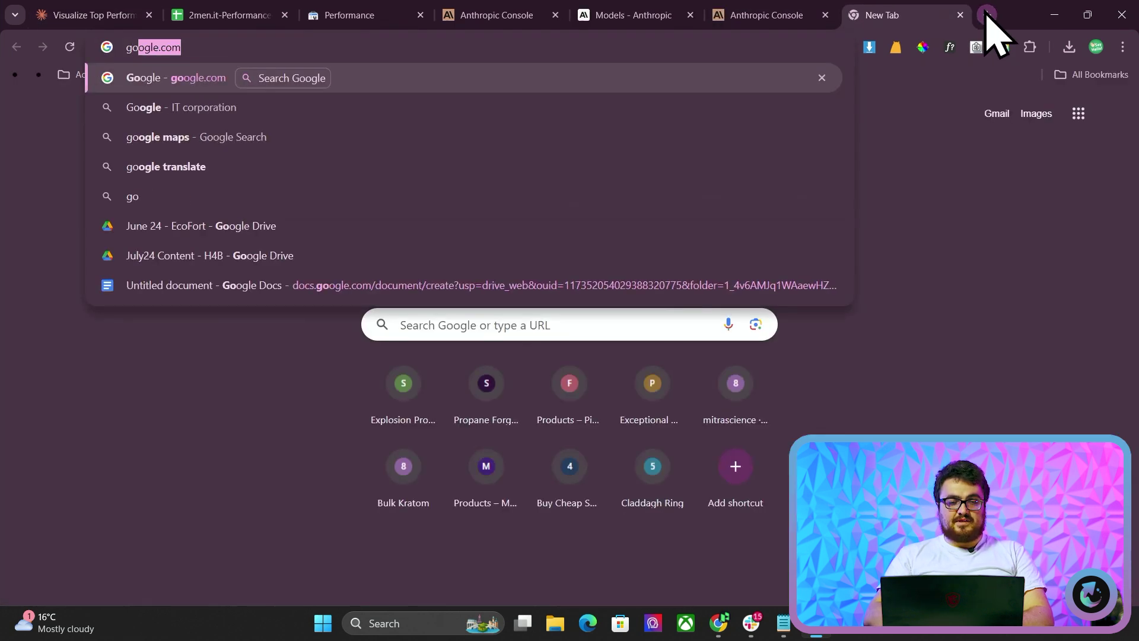
pyautogui.press('Return')
pyautogui.write('ah')
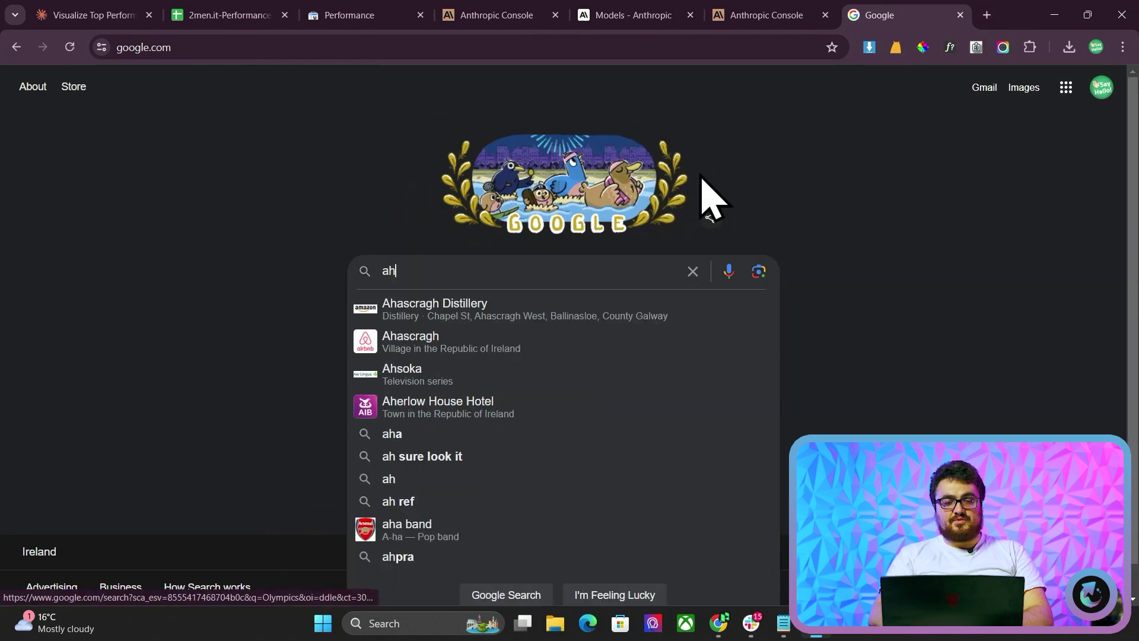
pyautogui.write('refs keyword generator')
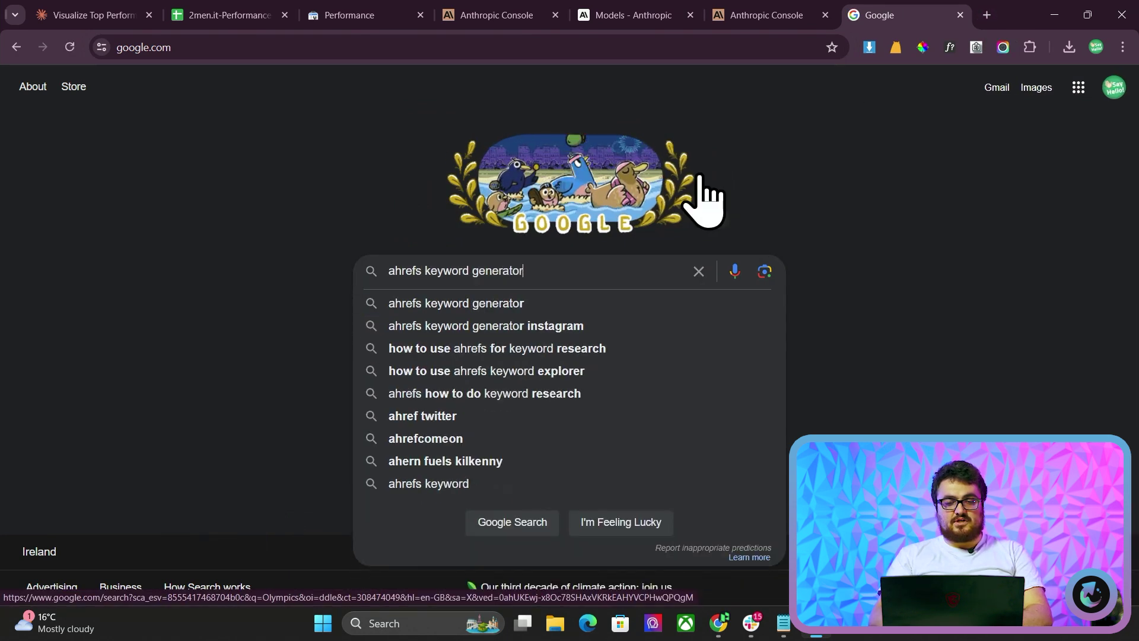
pyautogui.press('Return')
pyautogui.click(296, 221)
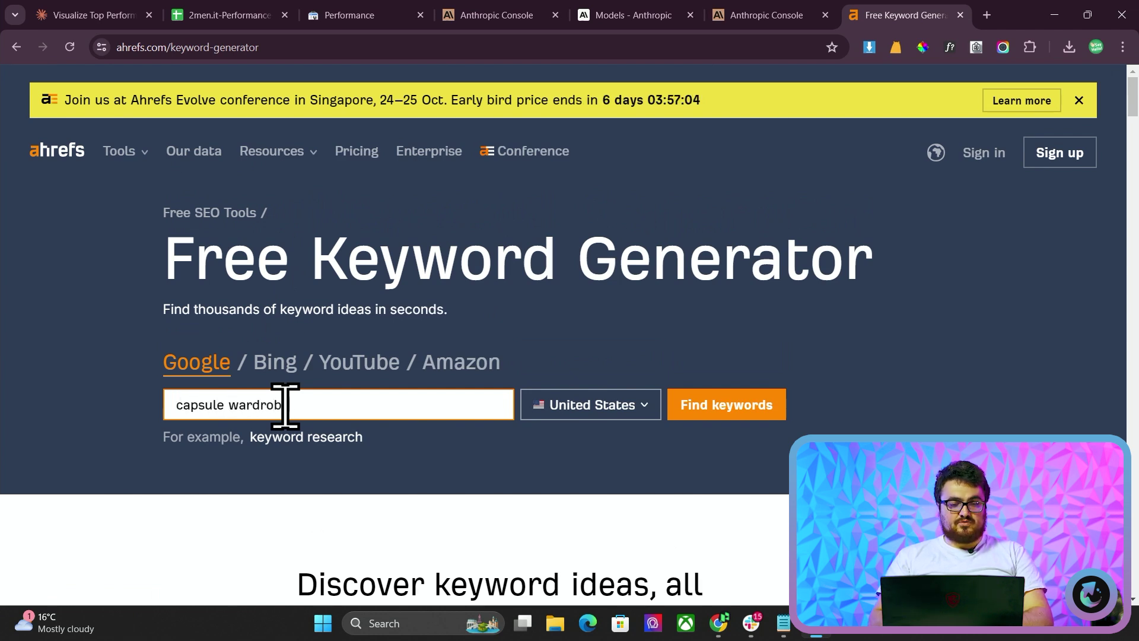
# Find Google keyword ideas for "capsule wardrobe" in the United States and compare the difficulty and volume of the phrase matches.
pyautogui.write('e')
pyautogui.click(83, 17)
pyautogui.doubleClick(326, 237)
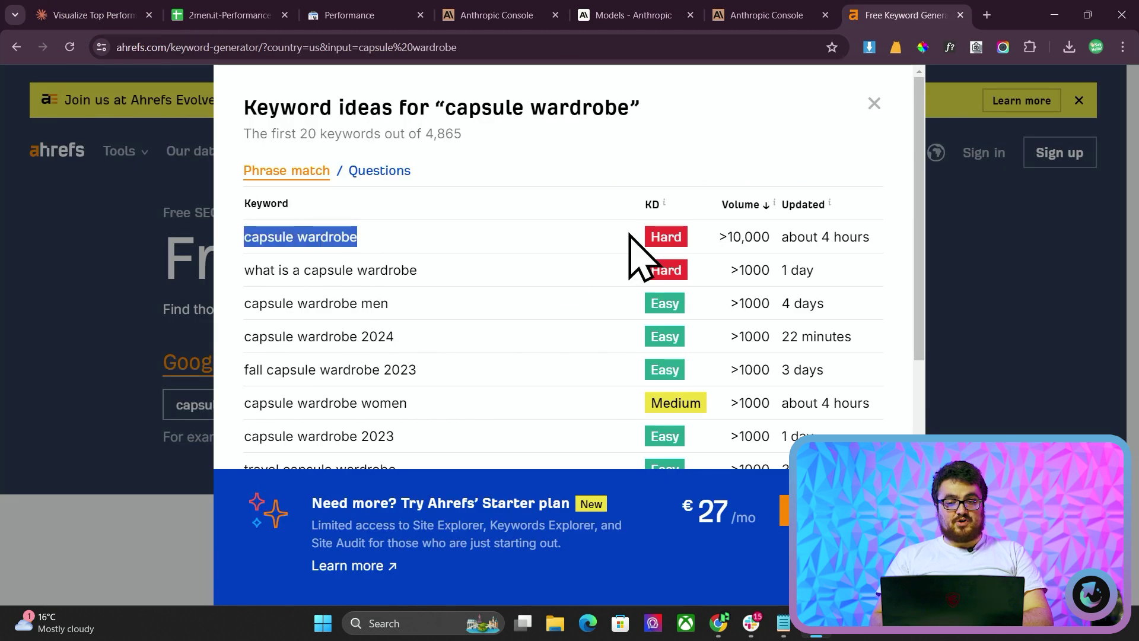
pyautogui.rightClick(742, 305)
pyautogui.press('Escape')
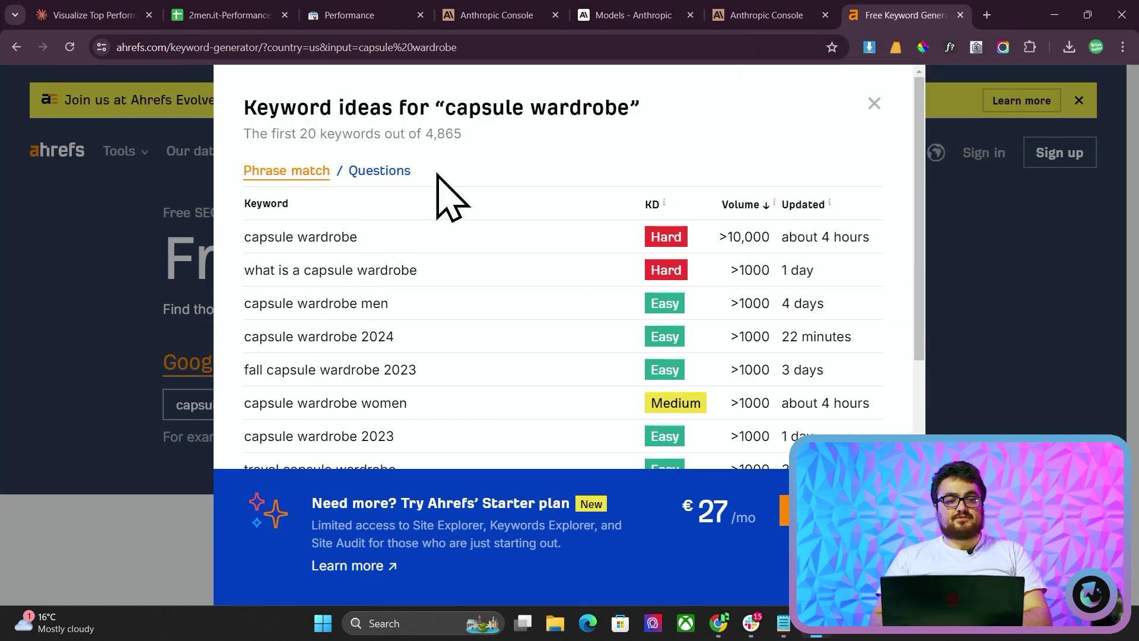
# Return to the Claude chat and read the remaining content ideas through Shopping and Investment Guides, then review the list from its beginning.
pyautogui.click(102, 7)
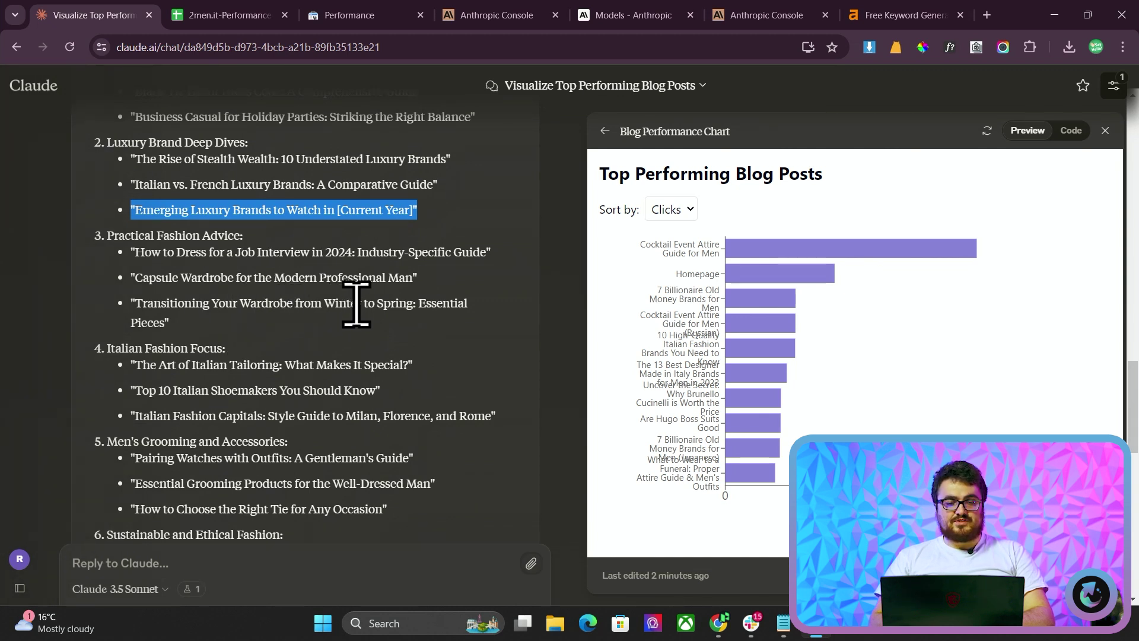
pyautogui.scroll(-1, 312, 341)
pyautogui.scroll(-1, 291, 386)
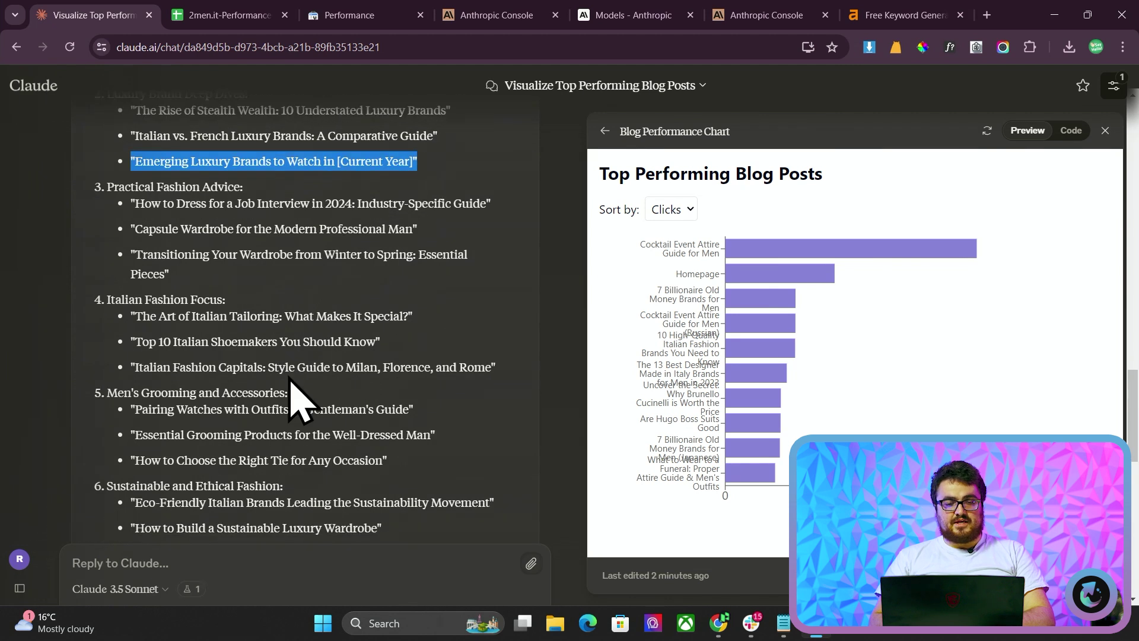
pyautogui.scroll(-2, 380, 371)
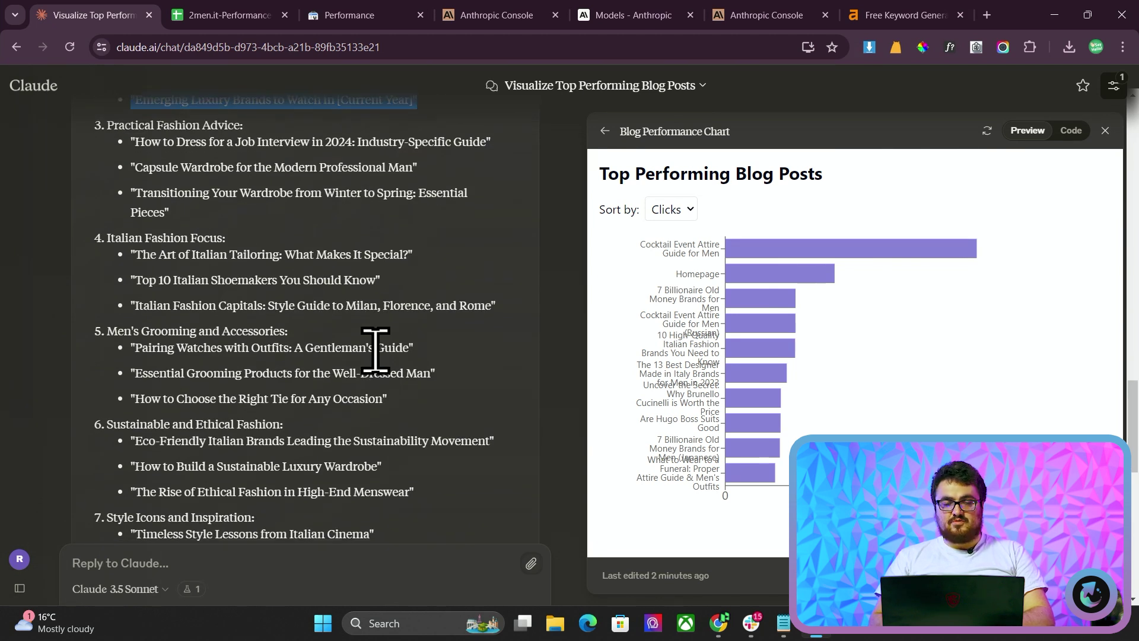
pyautogui.scroll(-2, 287, 282)
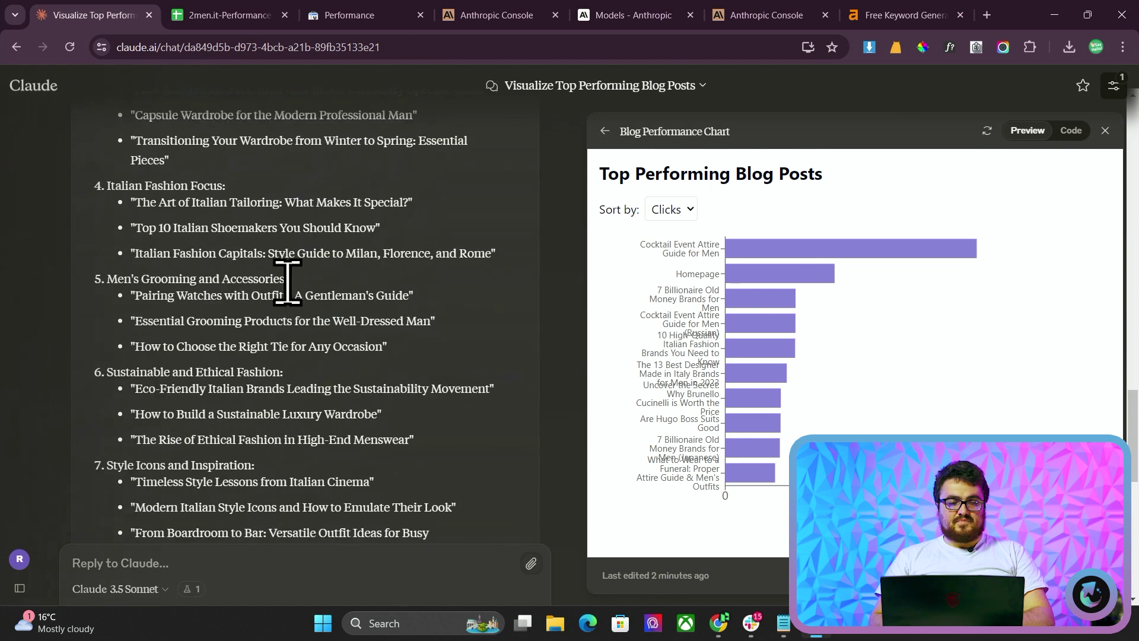
pyautogui.scroll(-3, 388, 323)
pyautogui.scroll(2, 388, 323)
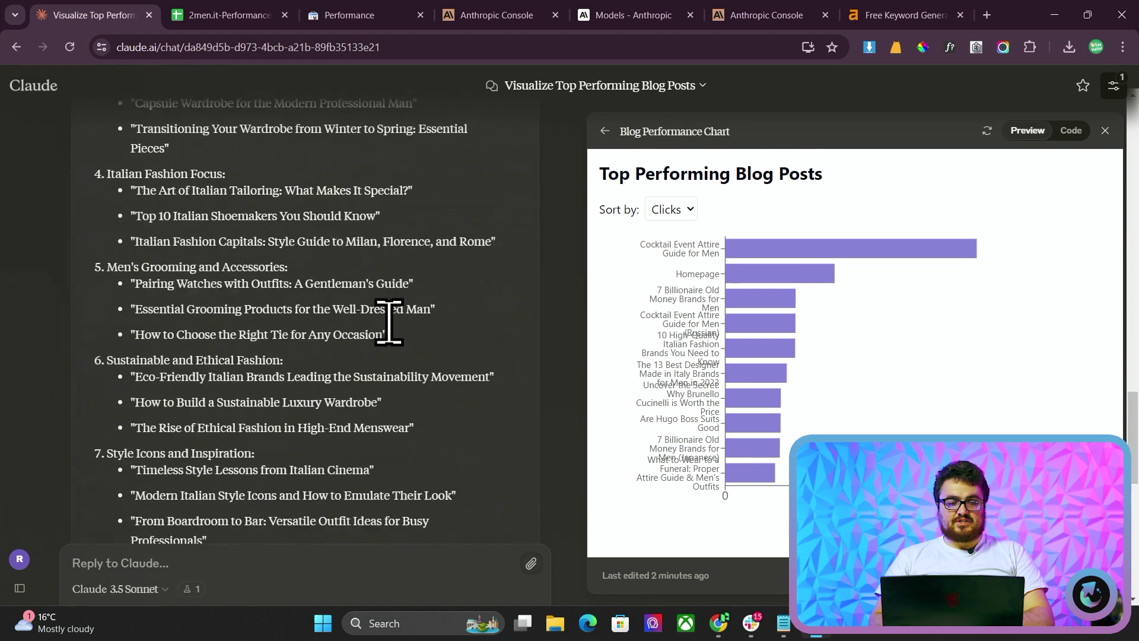
pyautogui.scroll(-7, 389, 324)
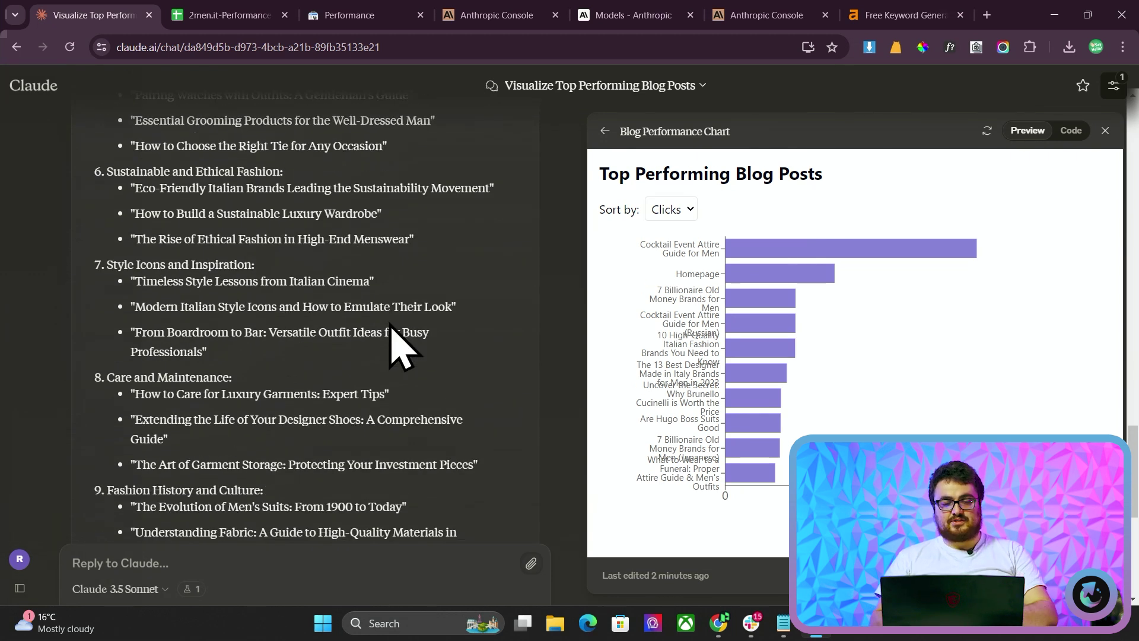
pyautogui.scroll(-3, 389, 324)
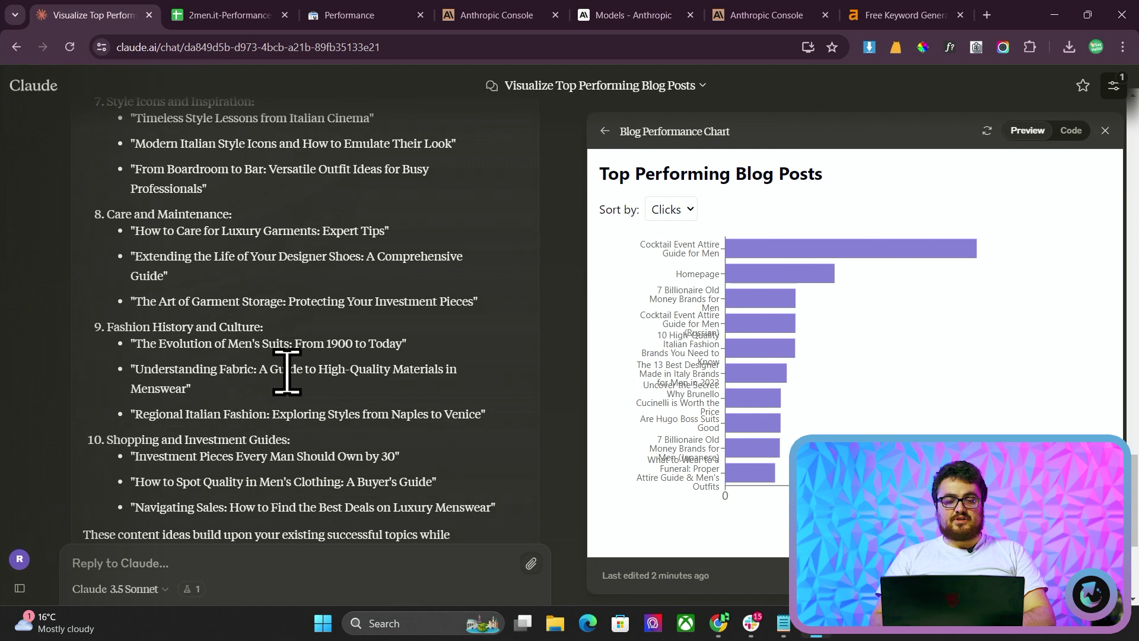
pyautogui.scroll(-1, 254, 387)
pyautogui.scroll(-1, 256, 389)
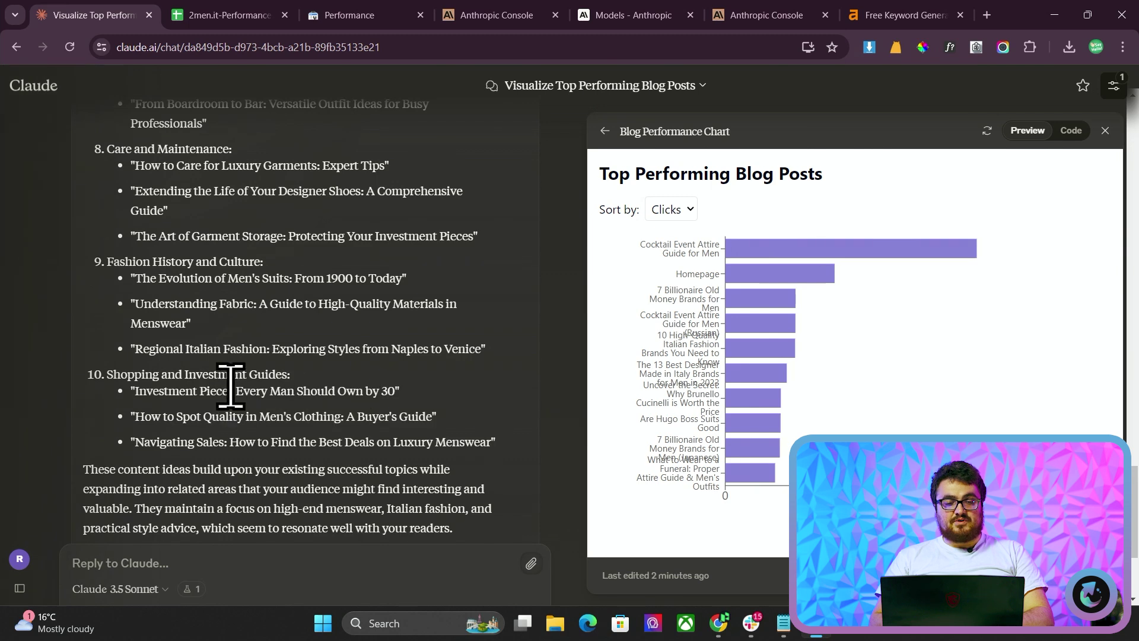
pyautogui.tripleClick(231, 391)
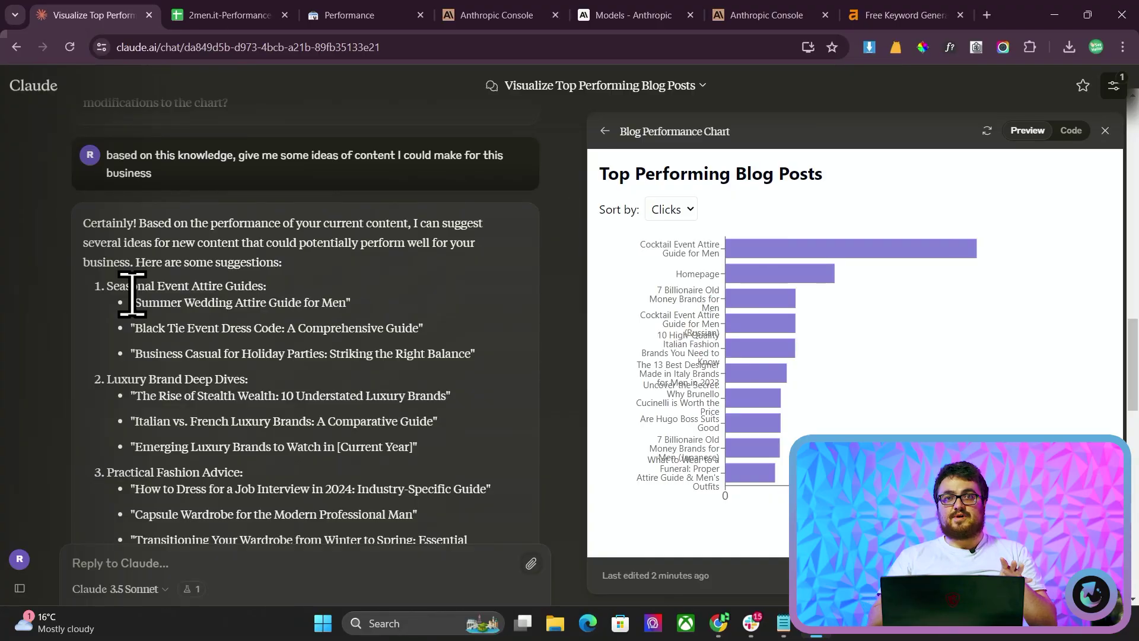
pyautogui.scroll(-2, 133, 297)
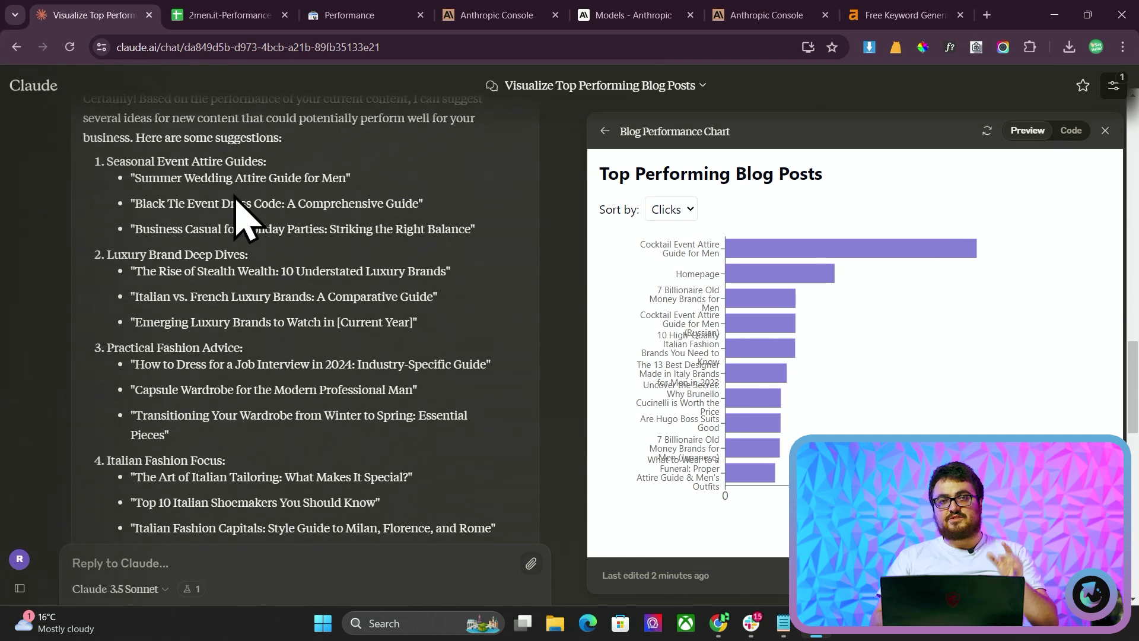